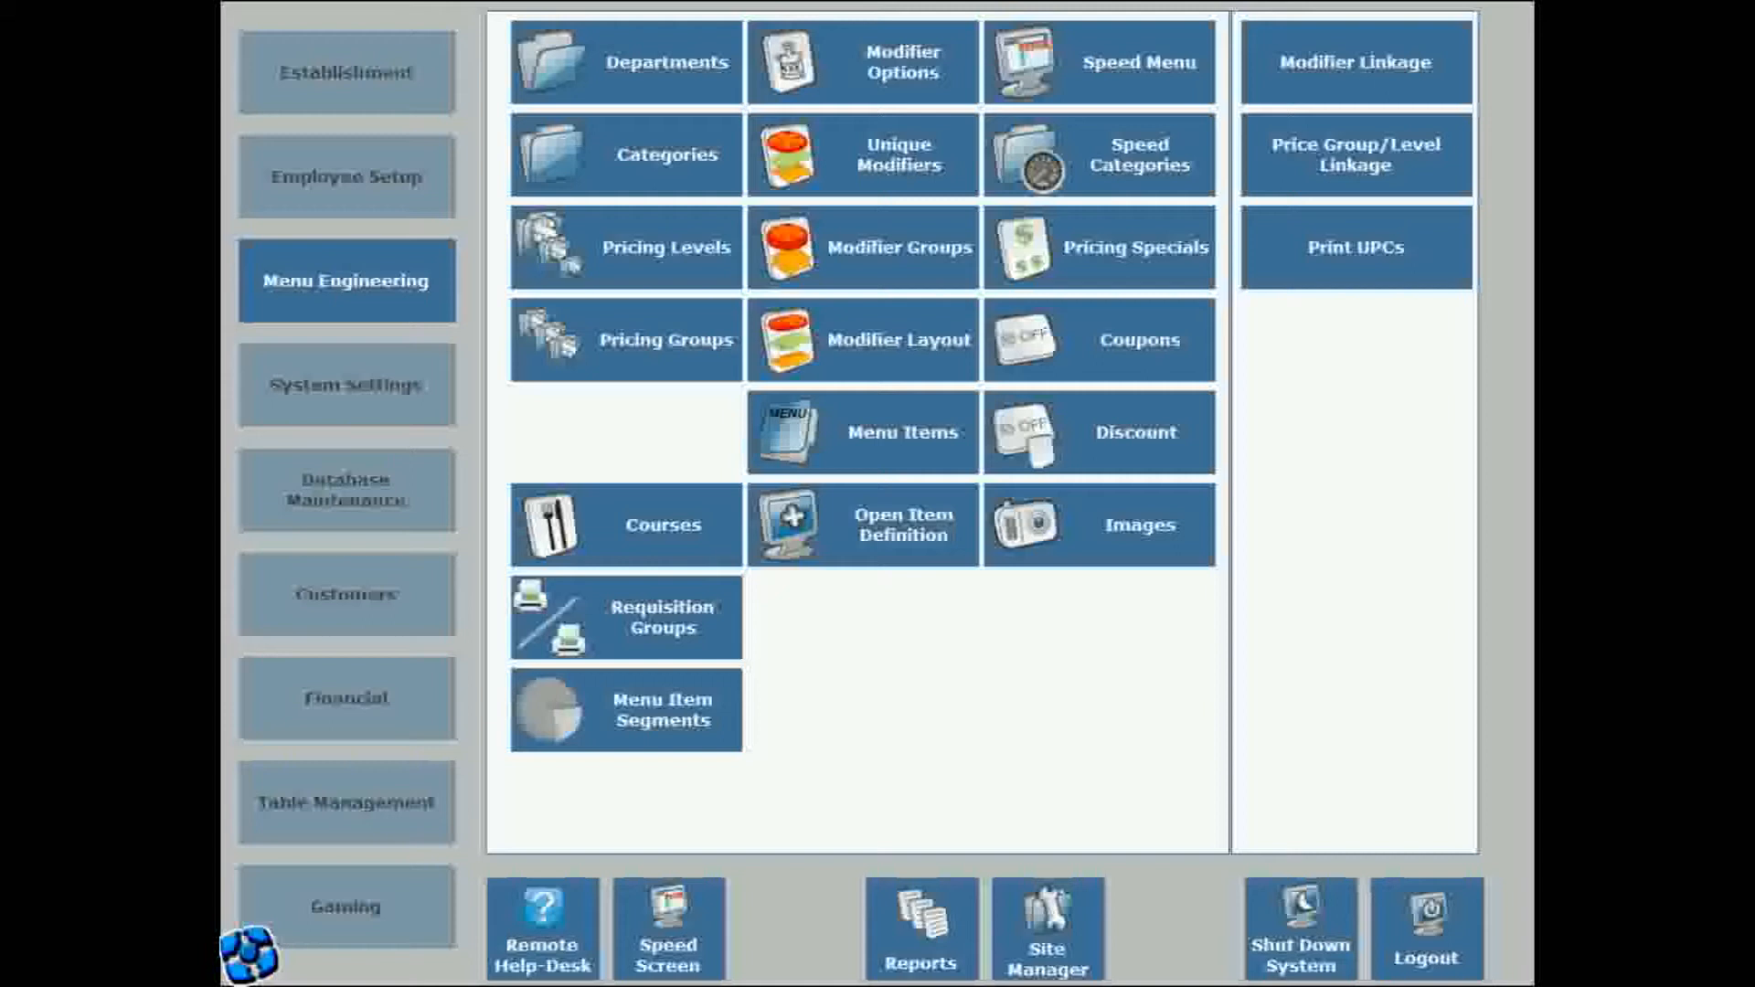
- Open the Chili Taco Salad menu item from the Food department's Salads category for editing
click(863, 432)
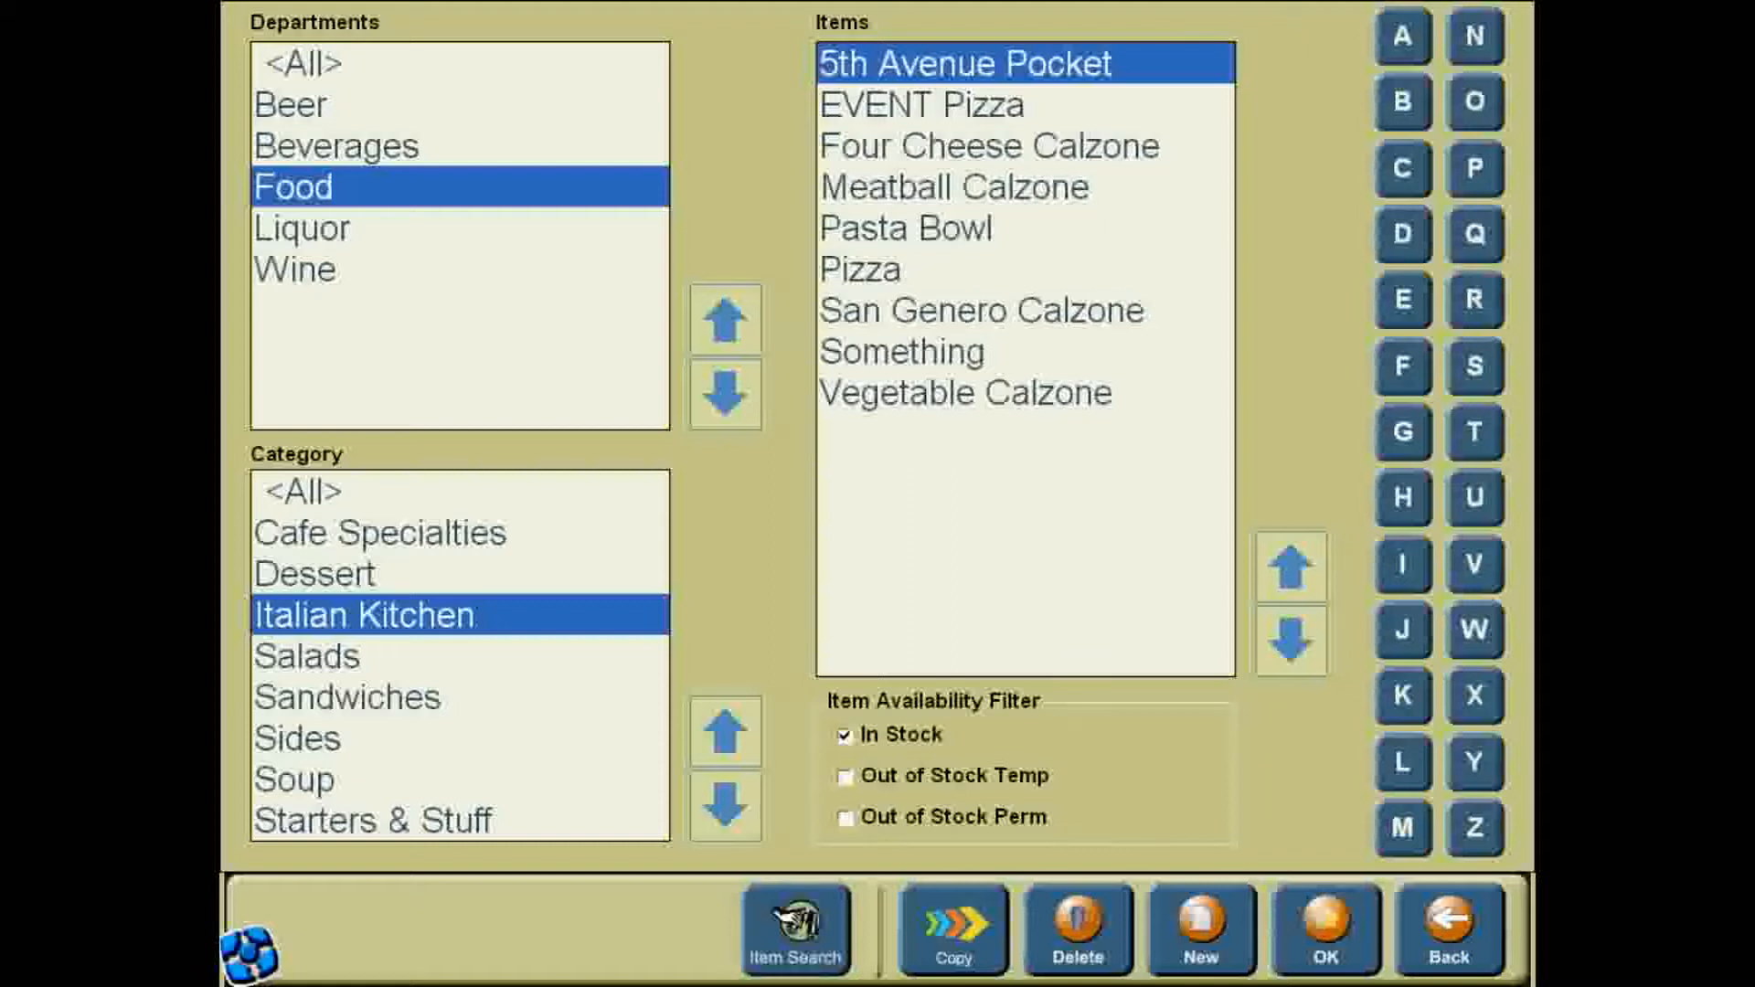
click(366, 105)
click(365, 146)
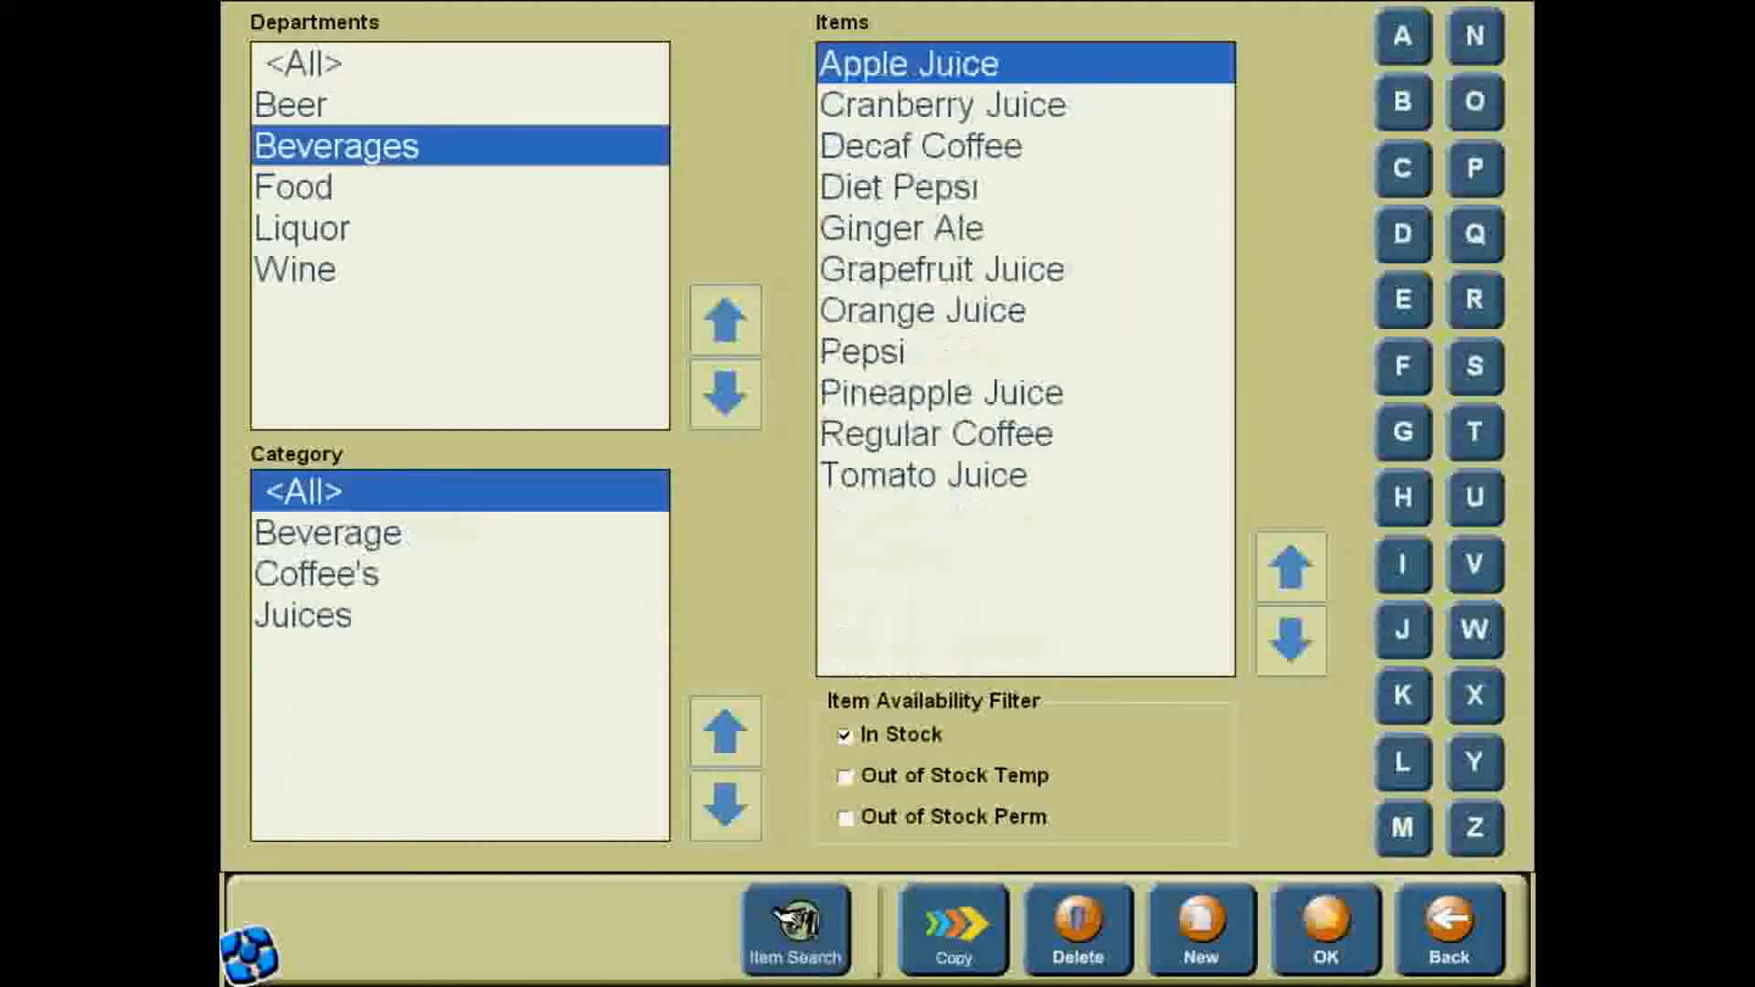
click(366, 187)
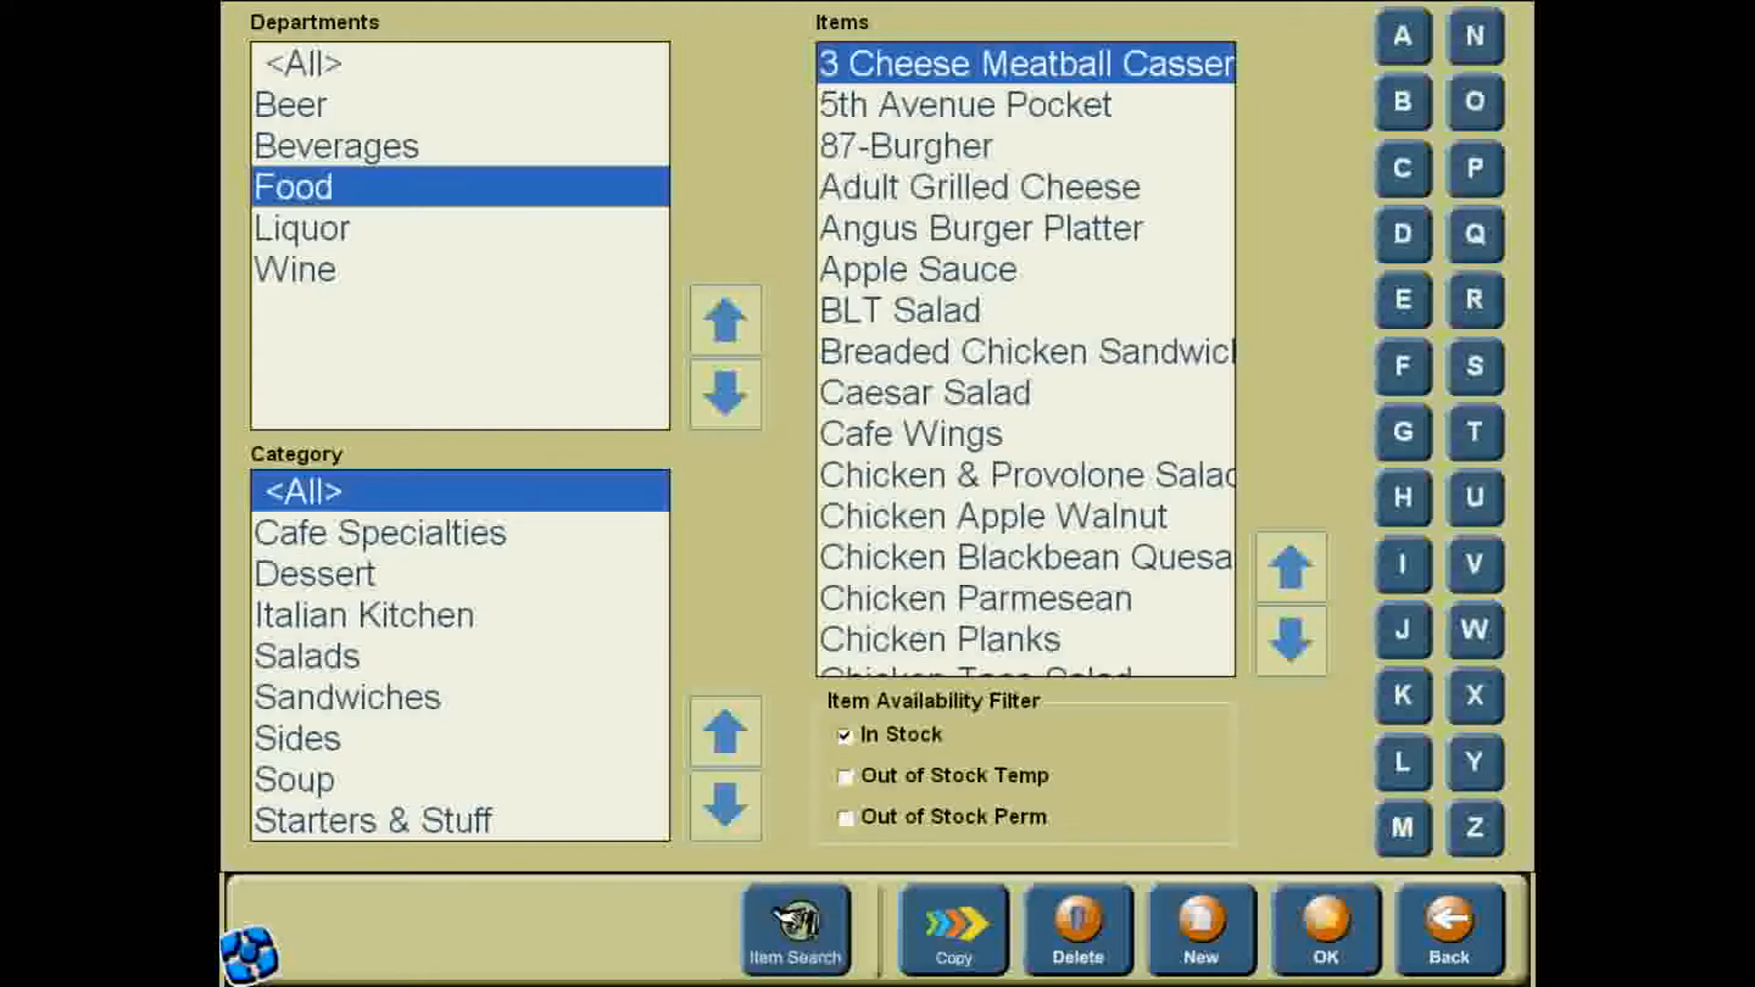
click(365, 656)
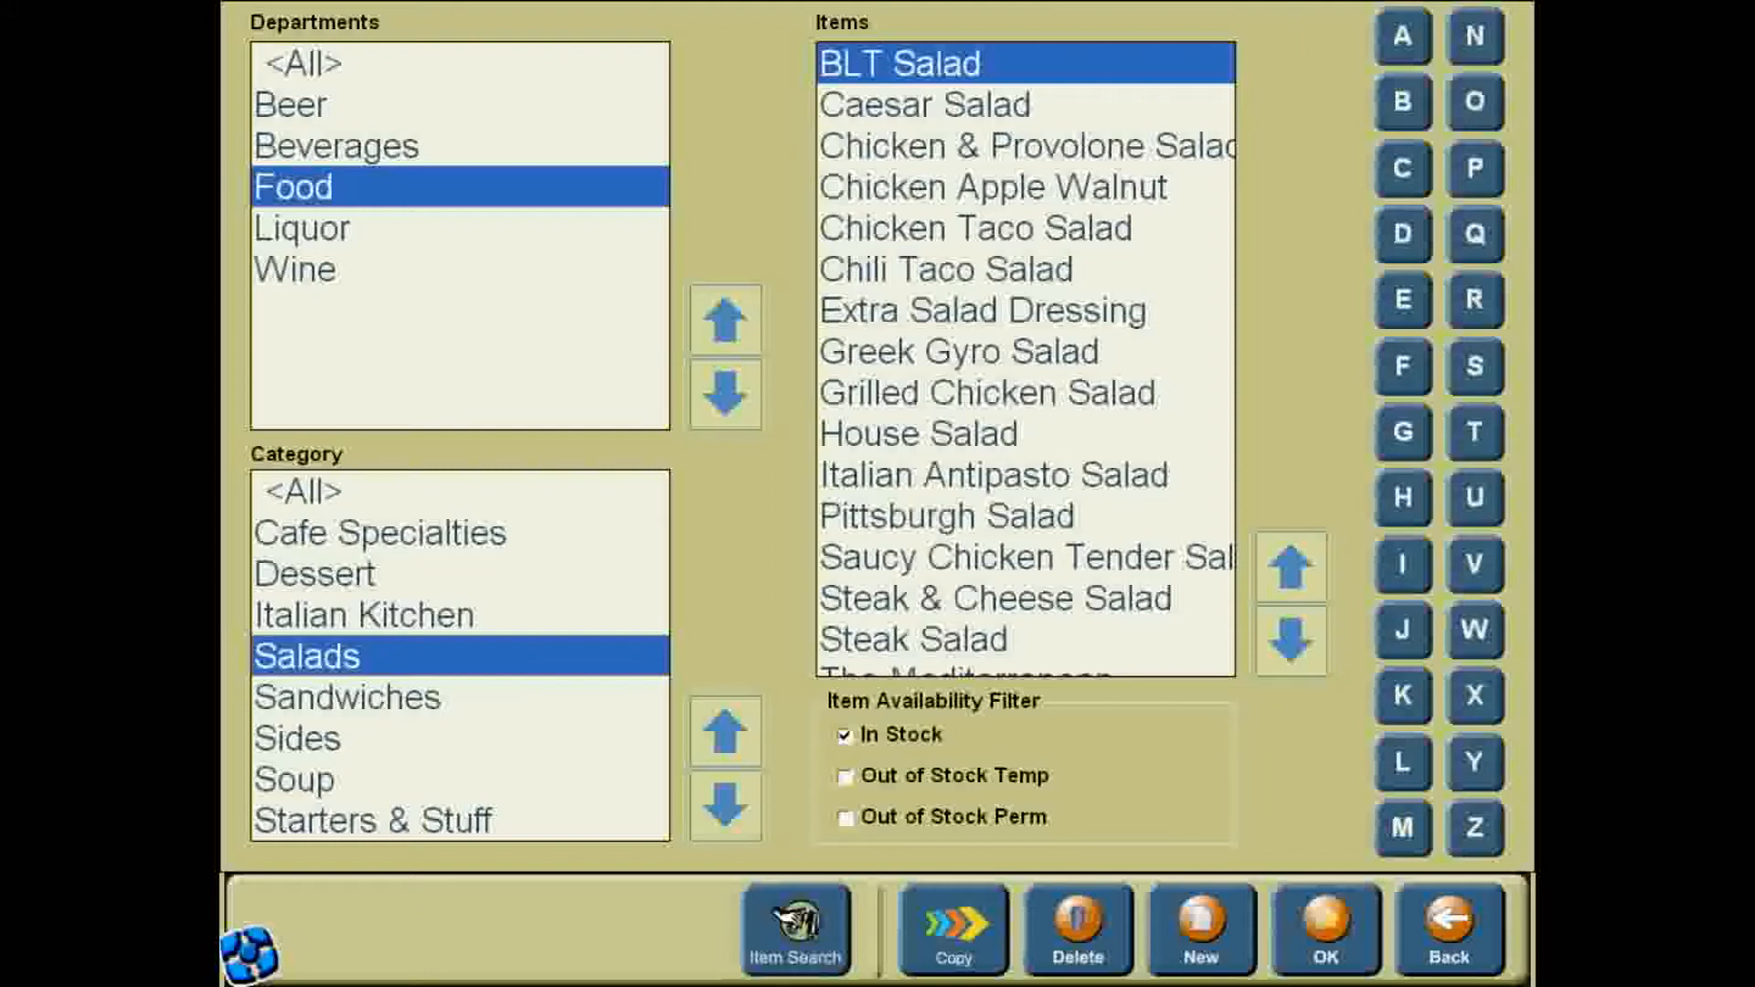
click(1024, 270)
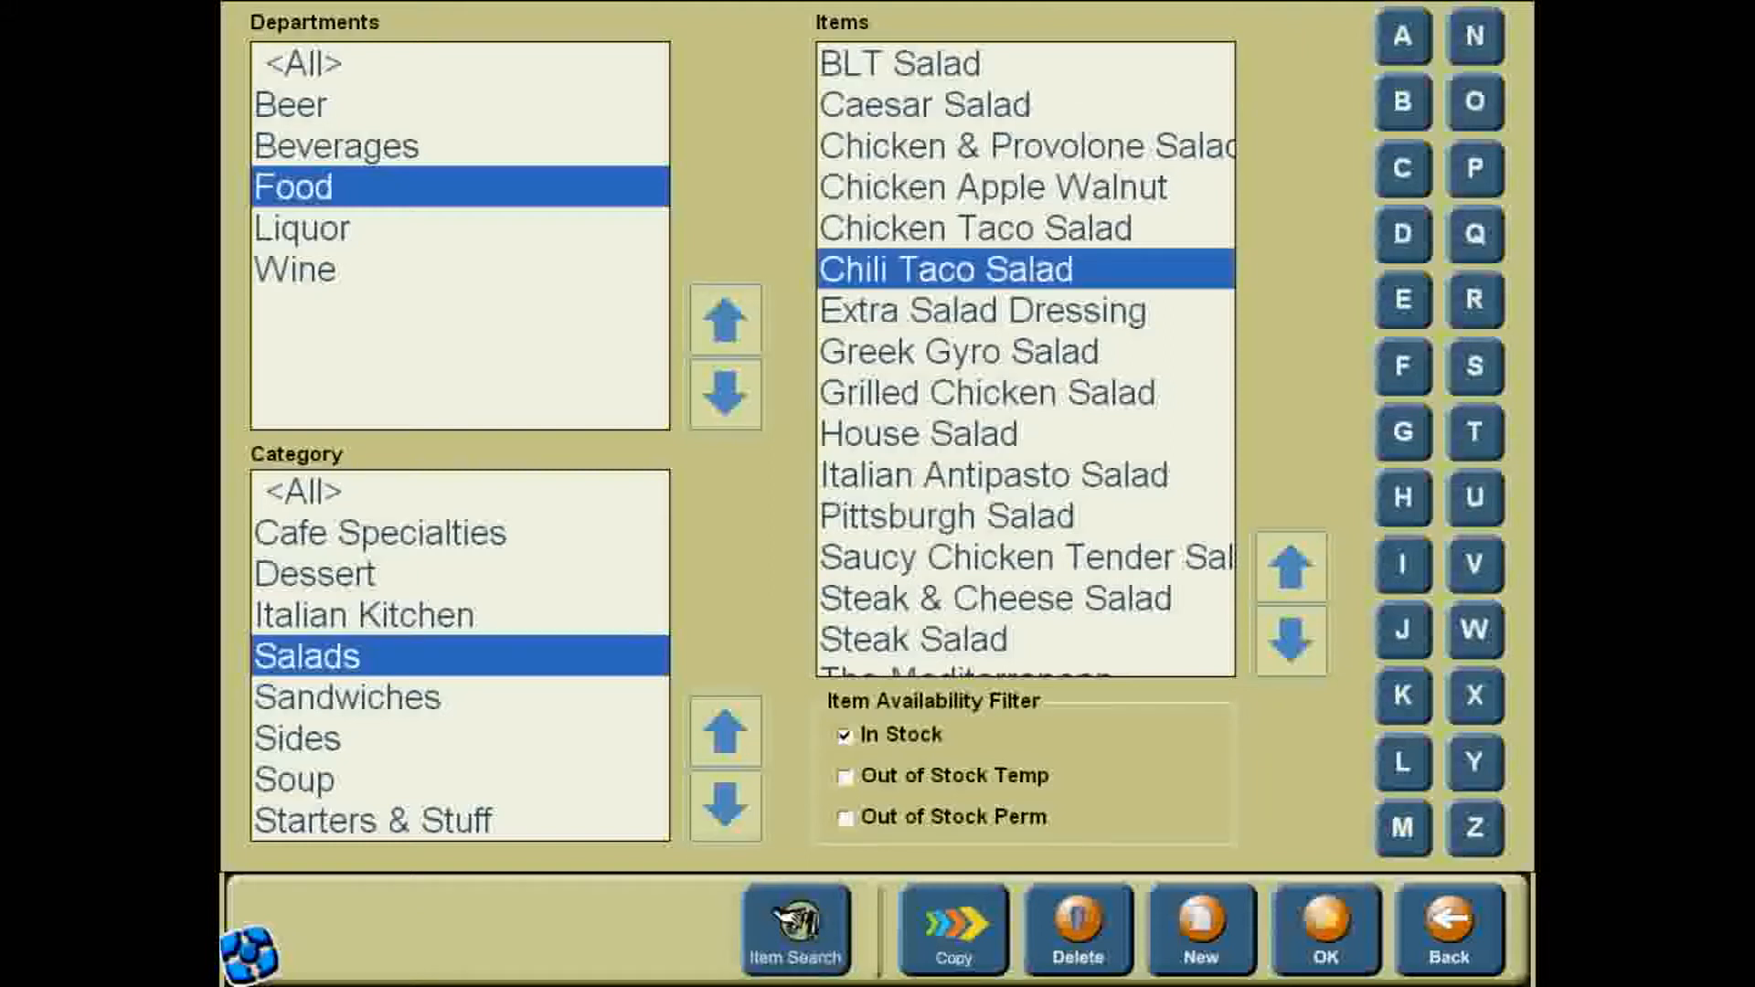
click(1325, 930)
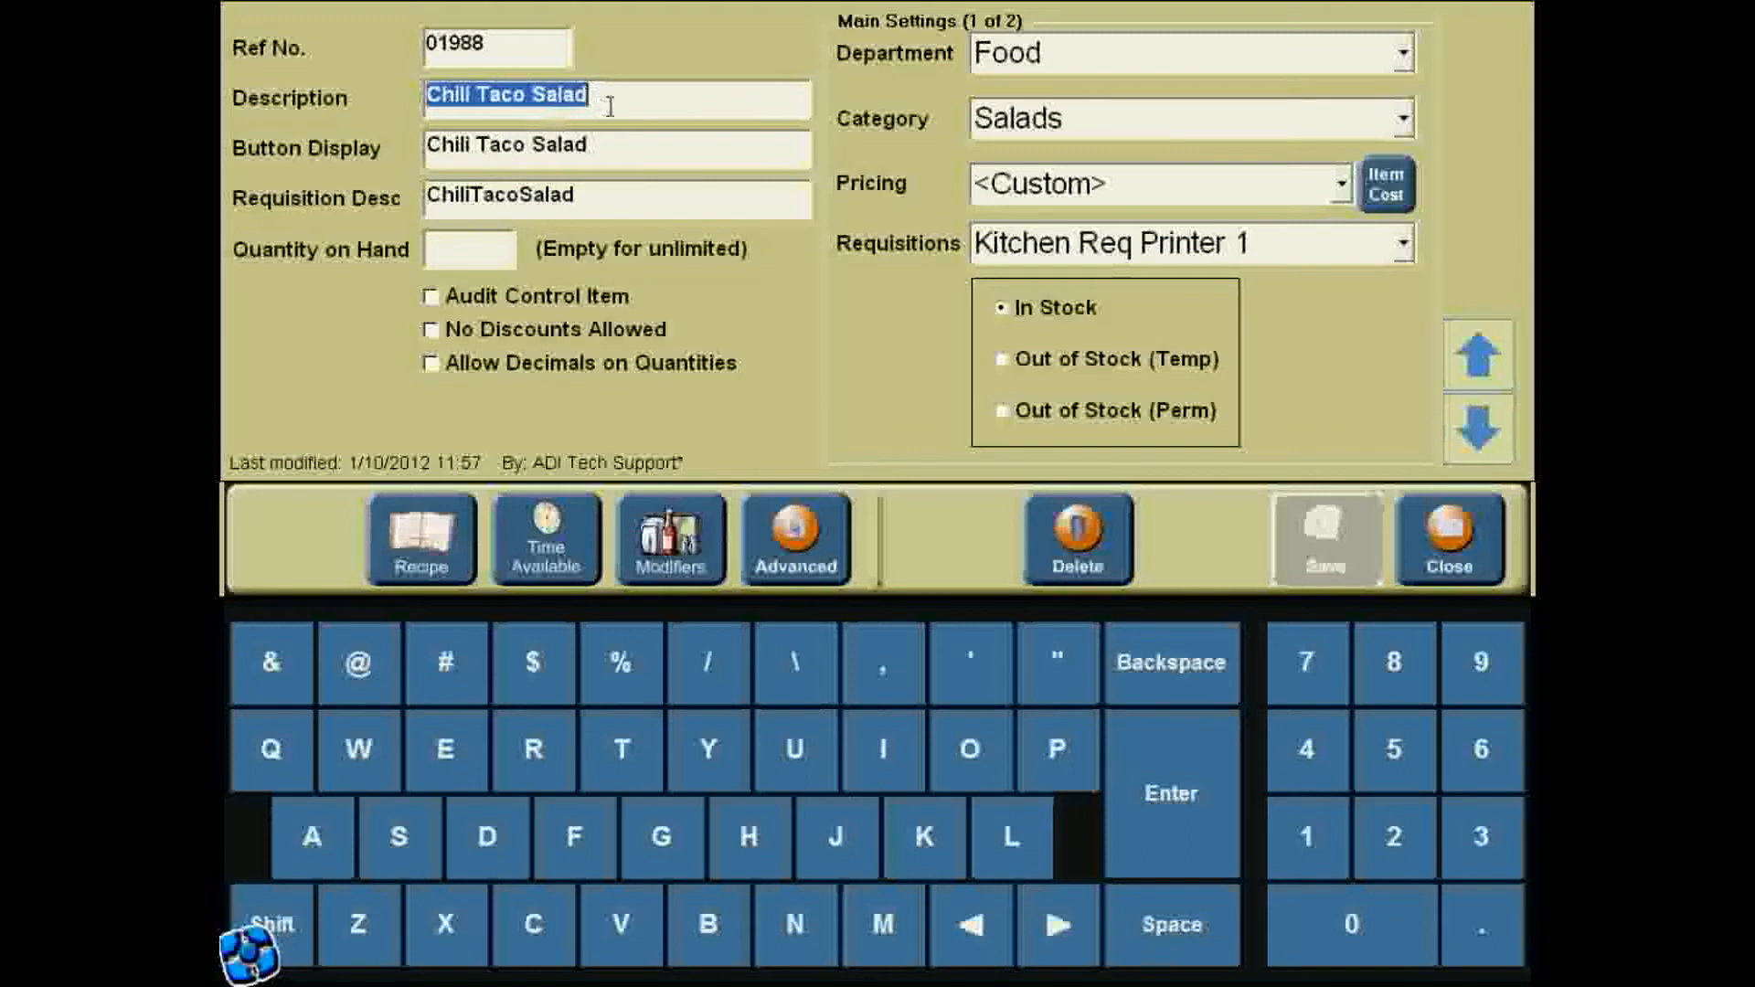
- Clear the item's Button Display and Requisition Desc, and refill them from the description as "Chili Taco Salad" and "Chili Taco Sal"
click(582, 193)
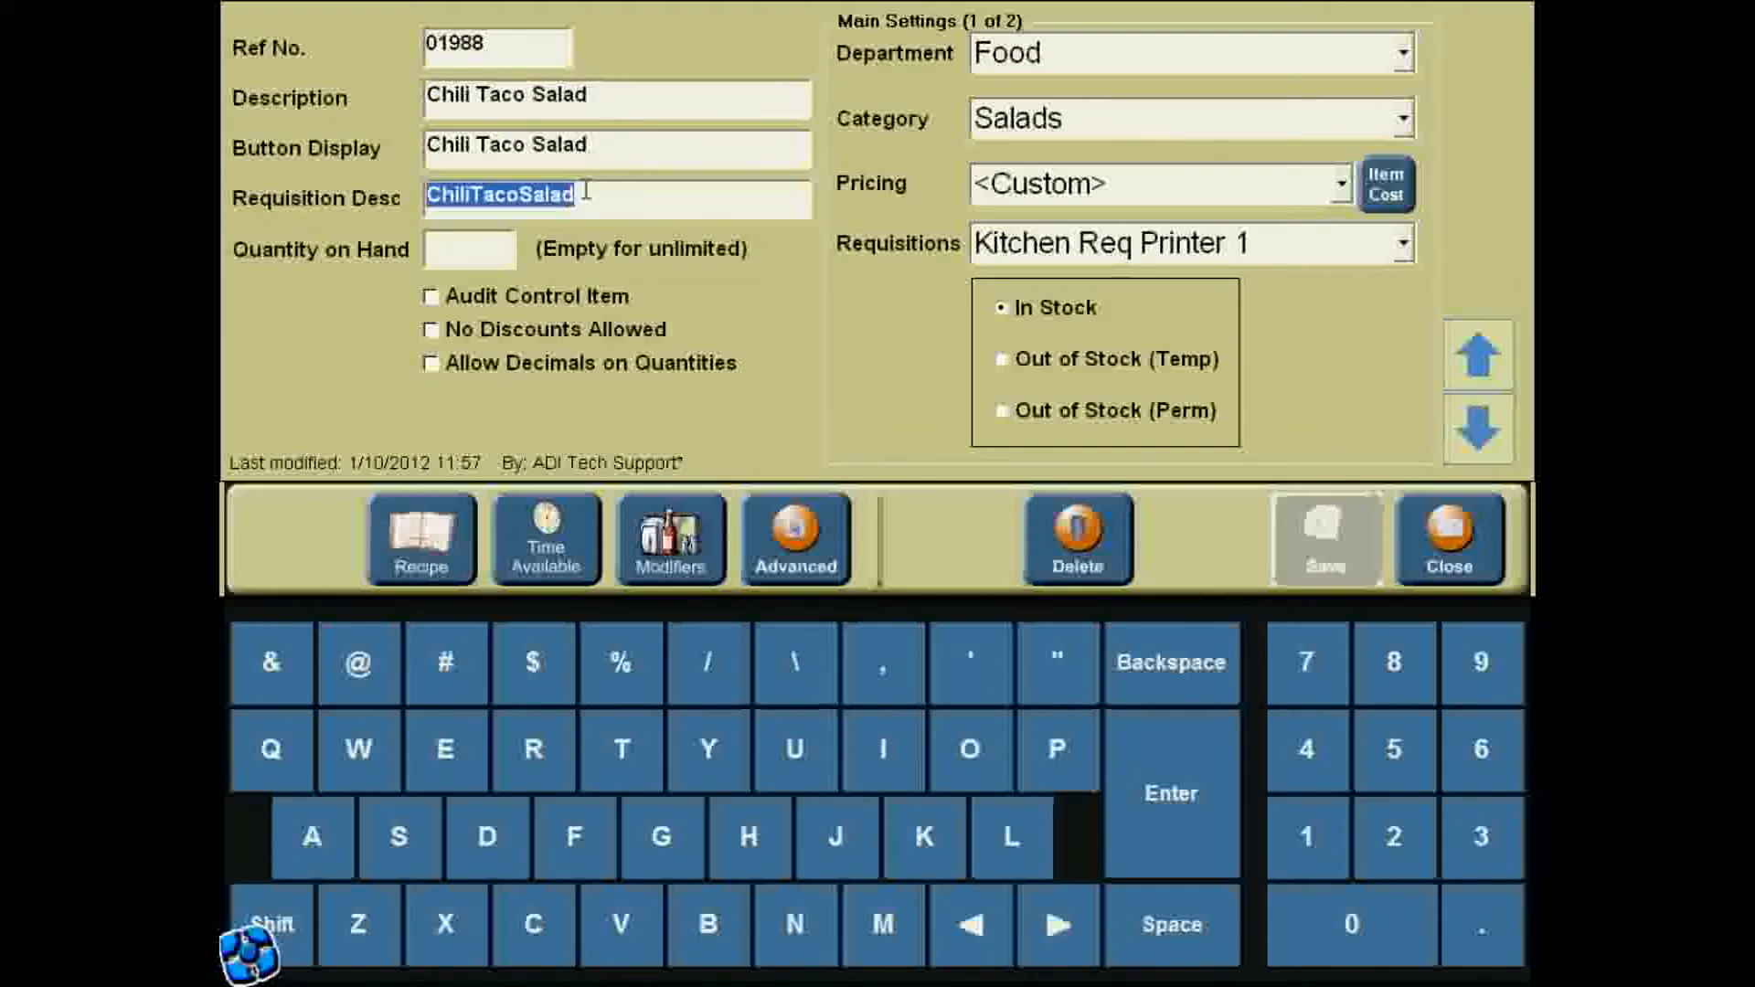
key(BackSpace)
click(592, 139)
key(BackSpace)
click(600, 96)
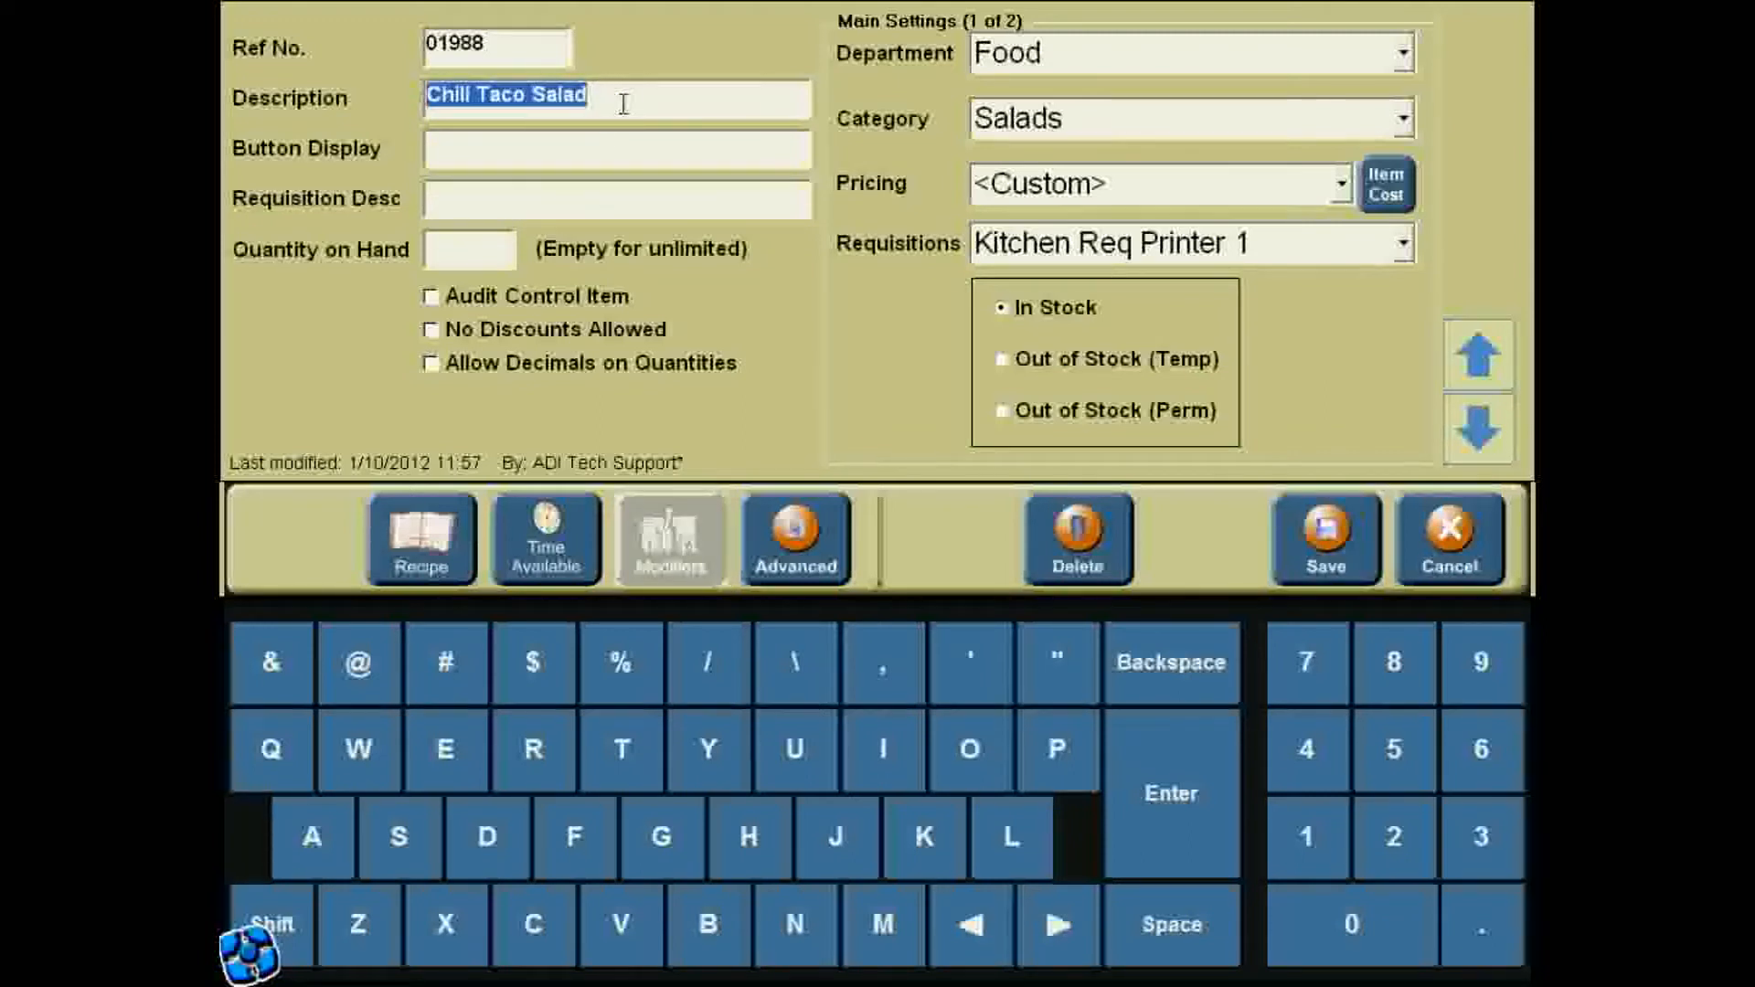
click(555, 145)
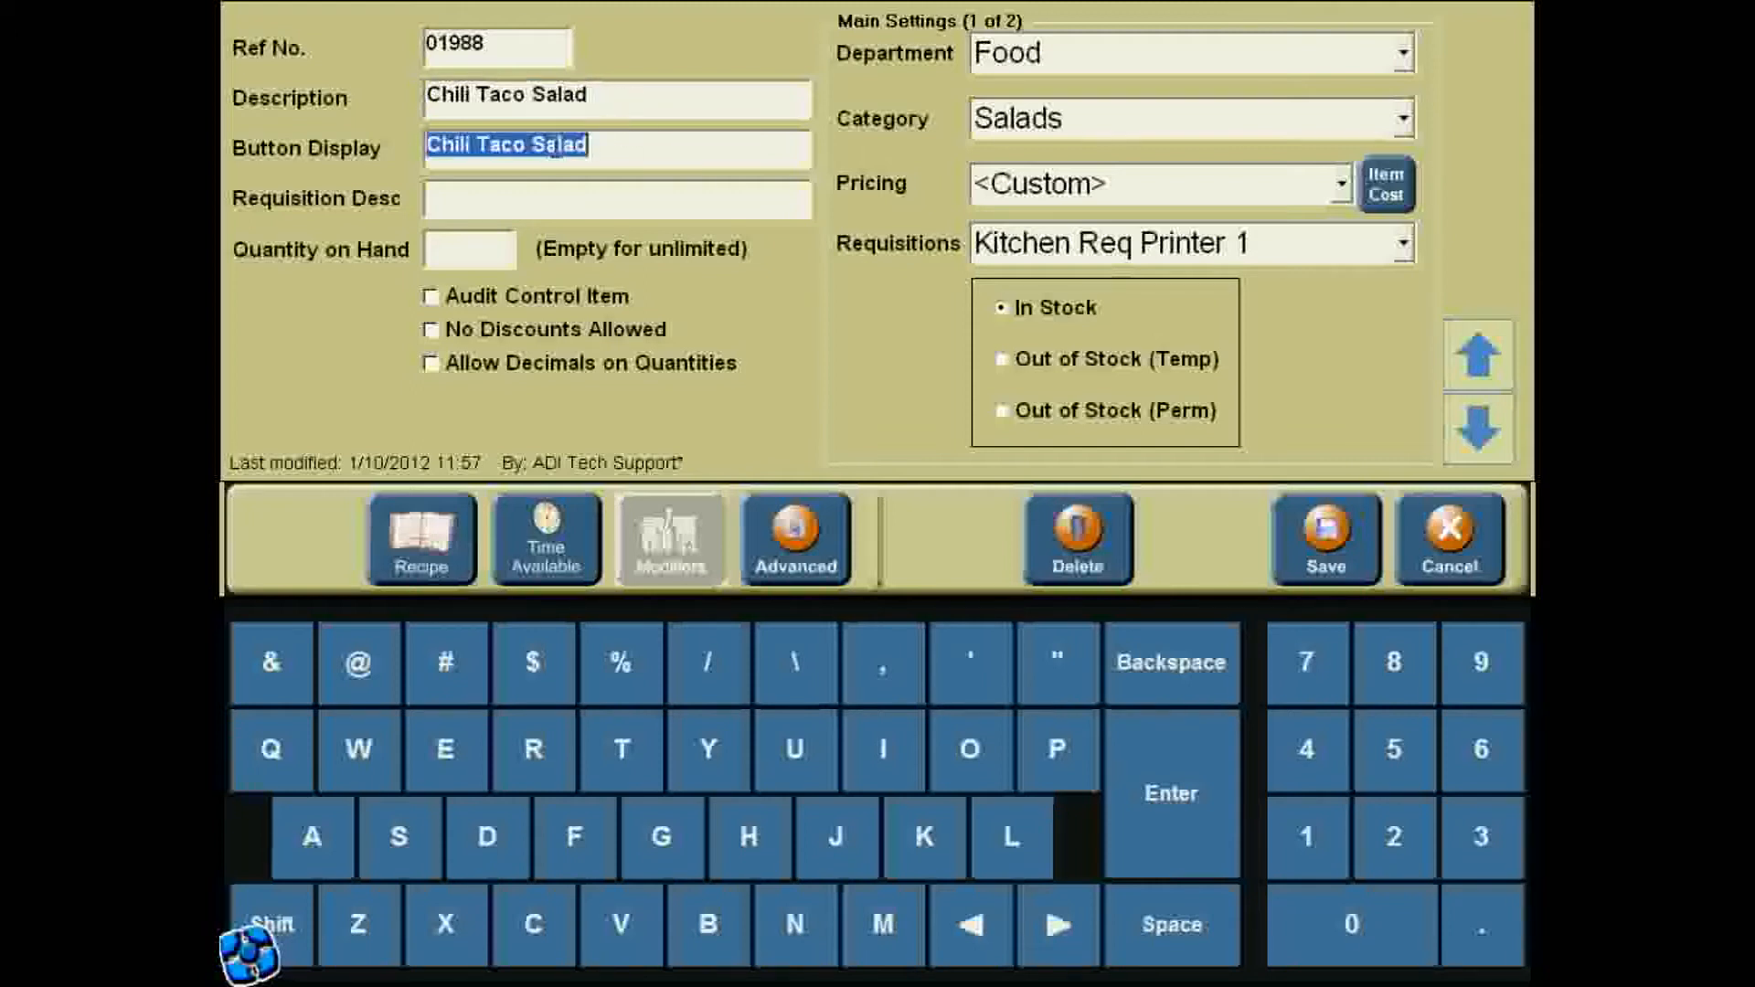
click(540, 200)
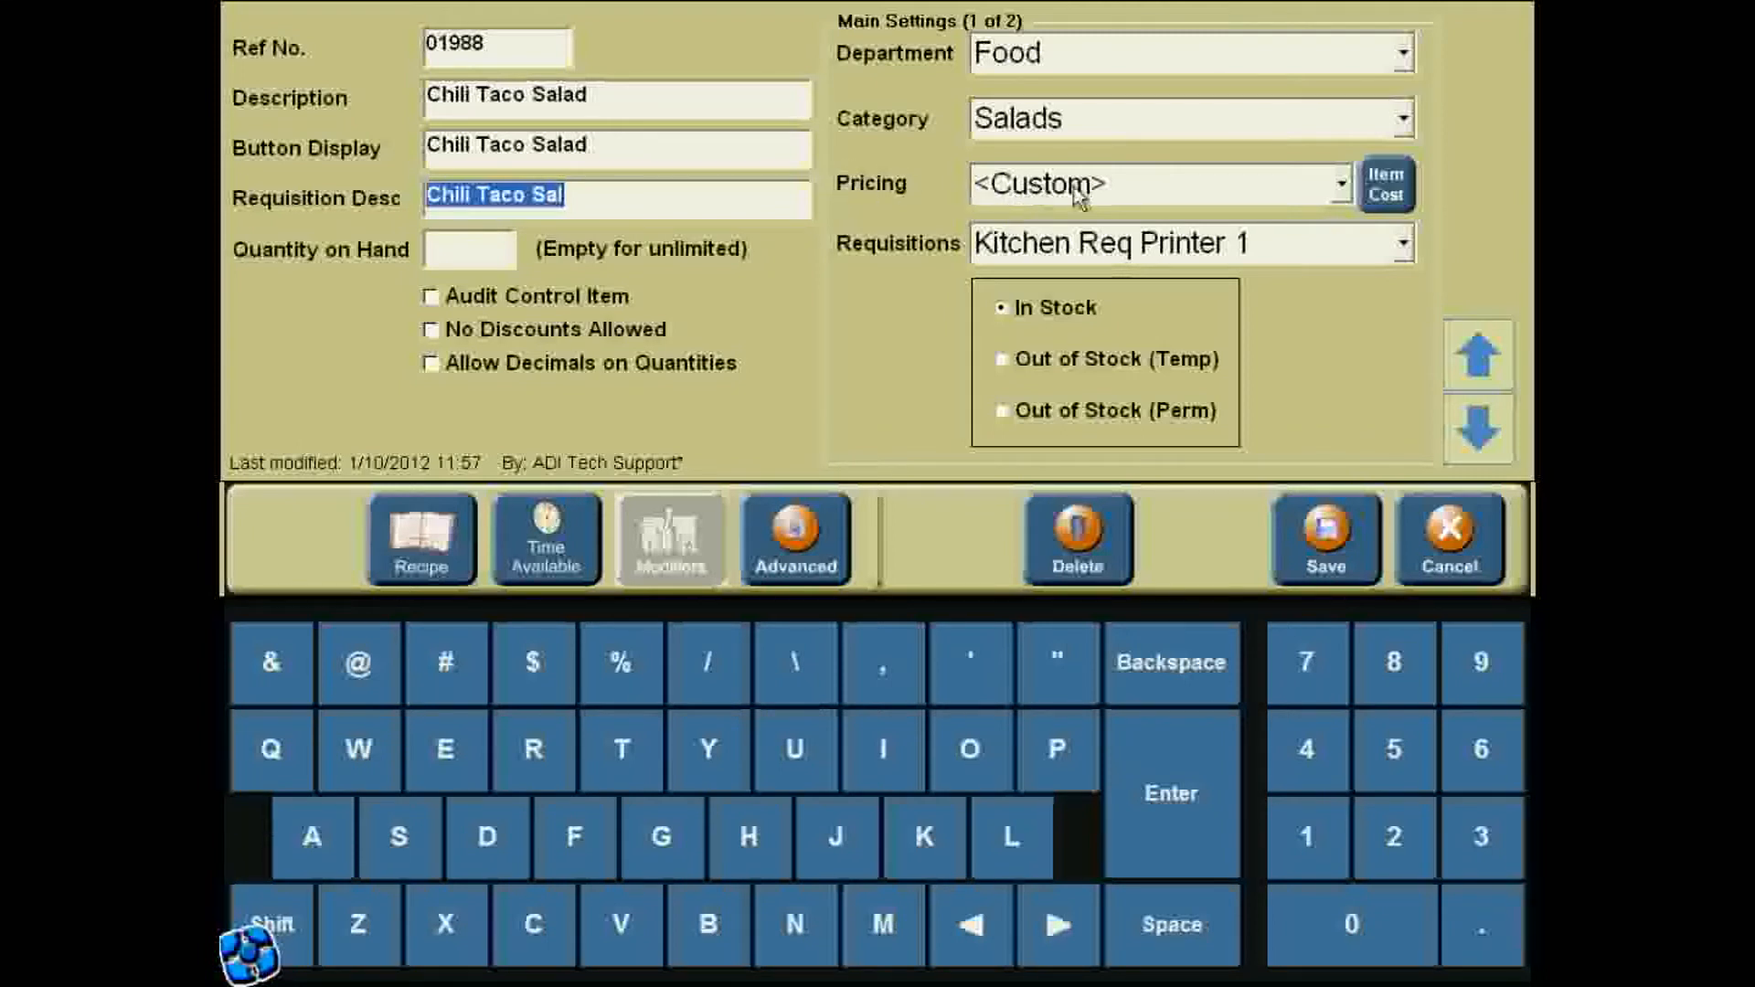
- Open the item's custom pricing and examine its dine-in price and the available tax options
click(1126, 184)
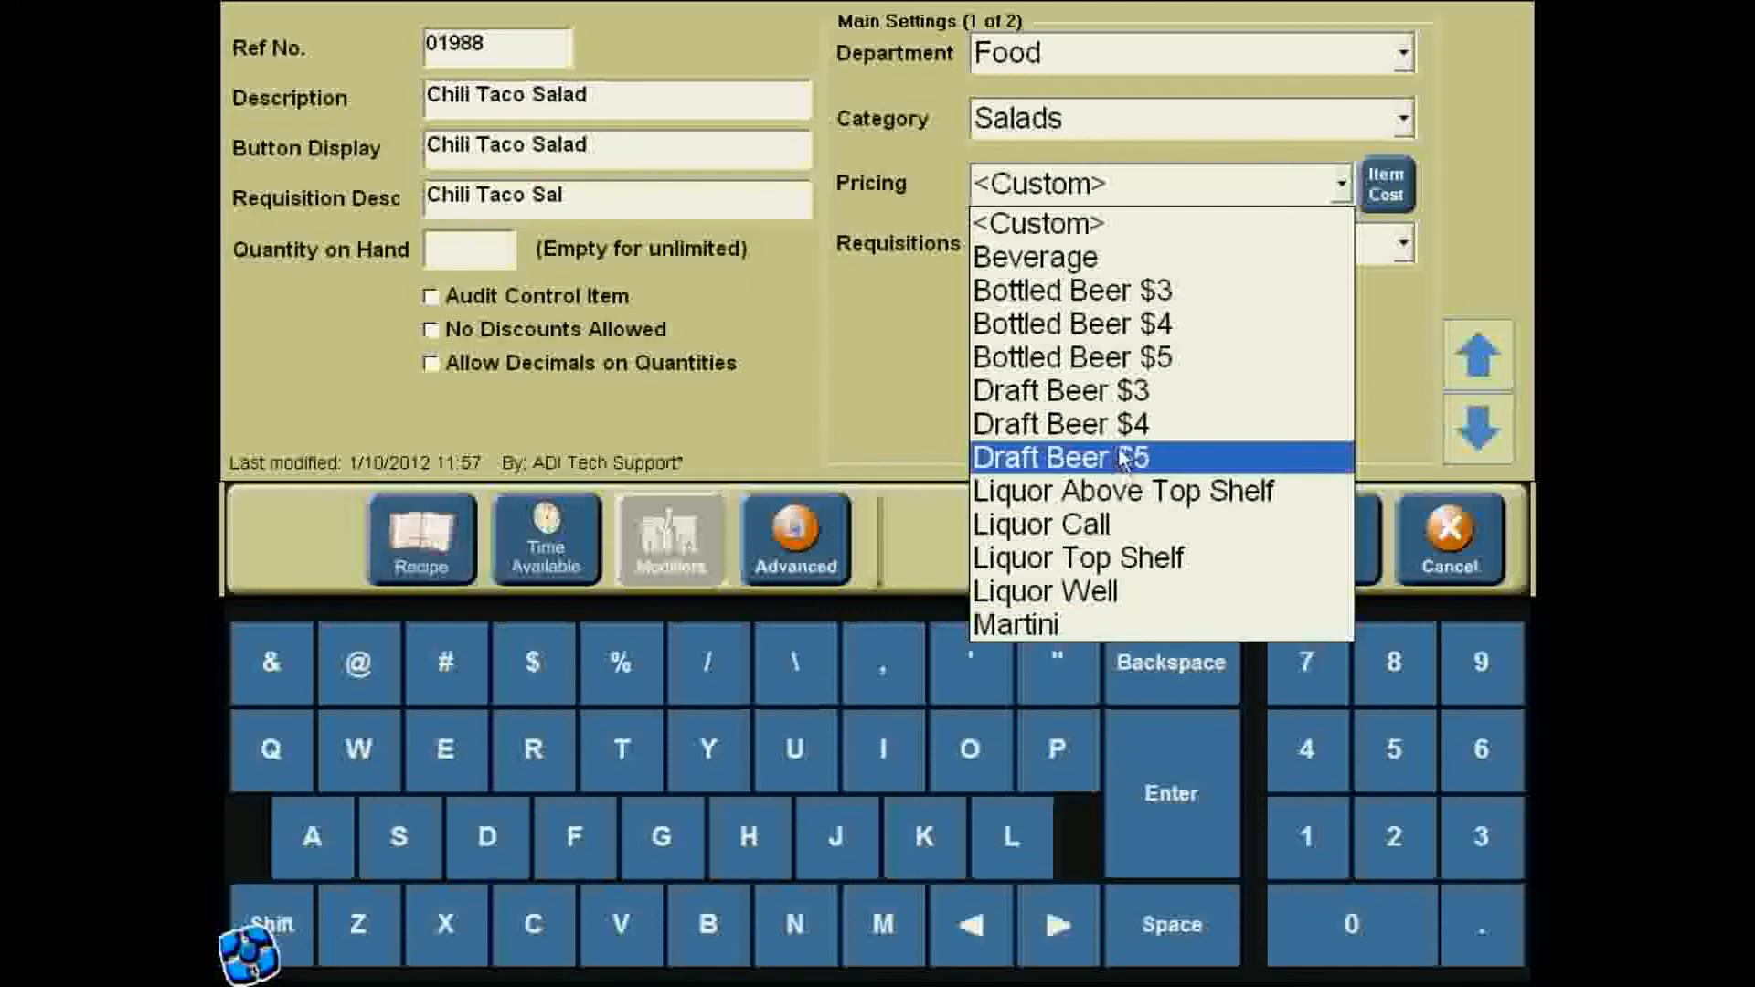
click(1081, 226)
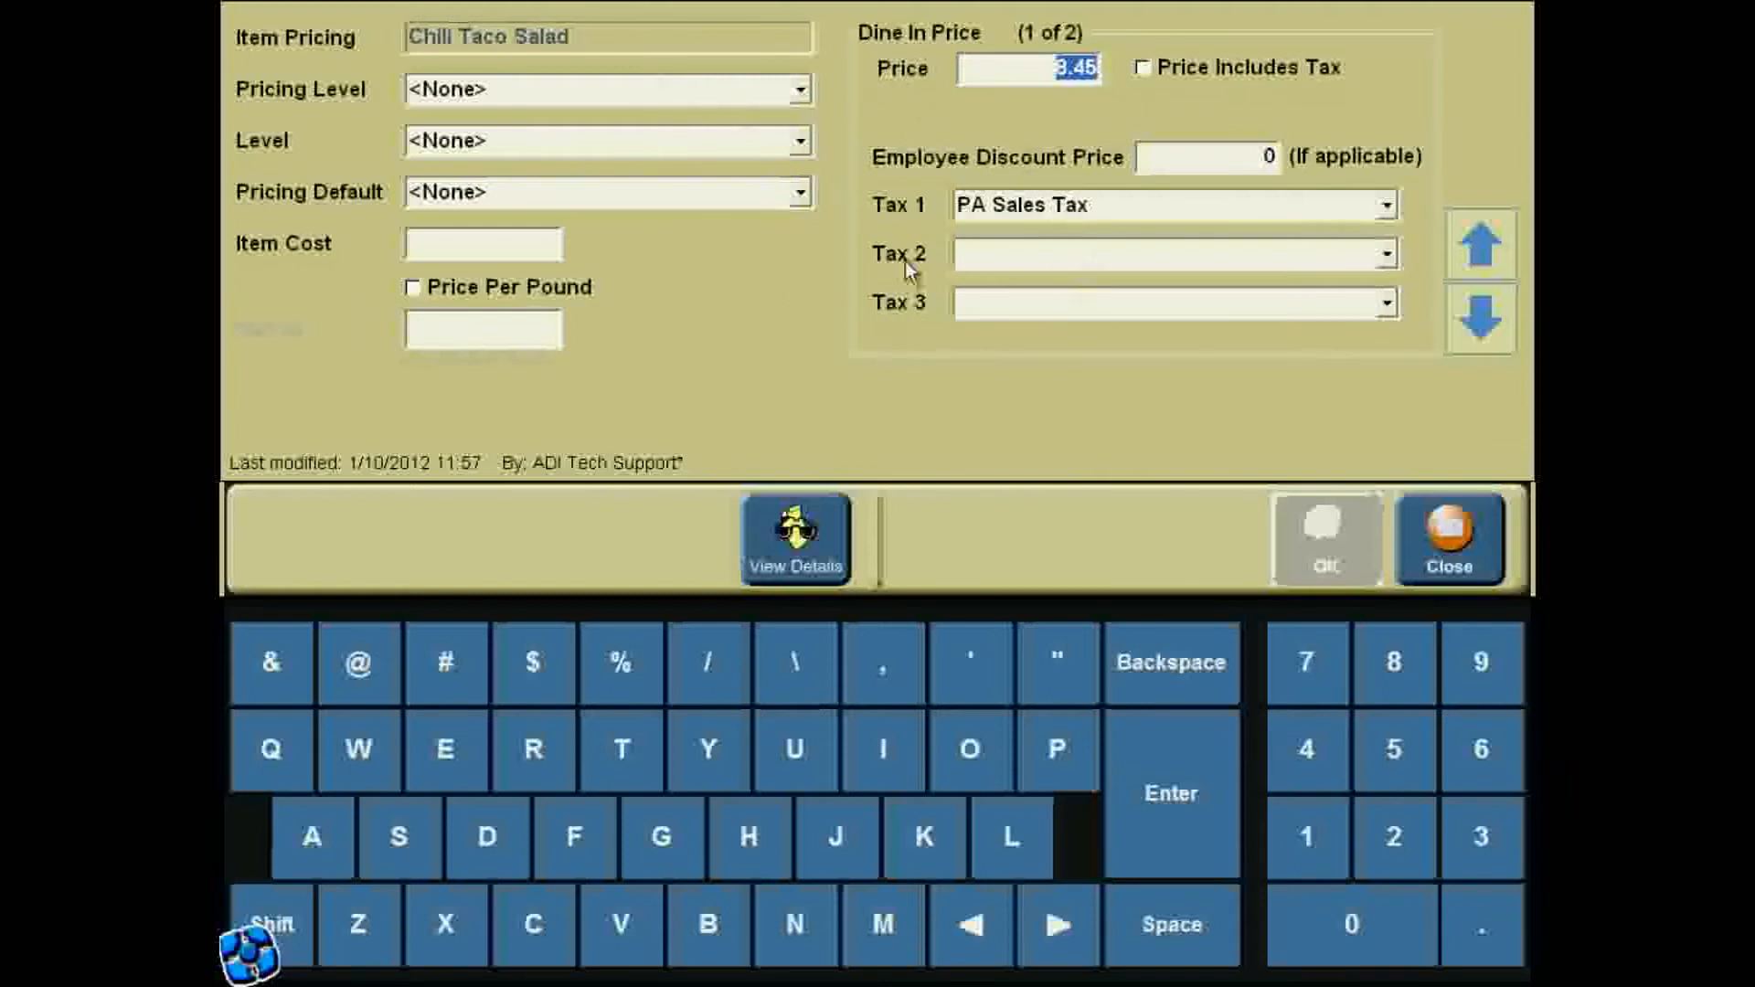
click(1091, 66)
drag(1093, 65, 1050, 66)
click(1050, 66)
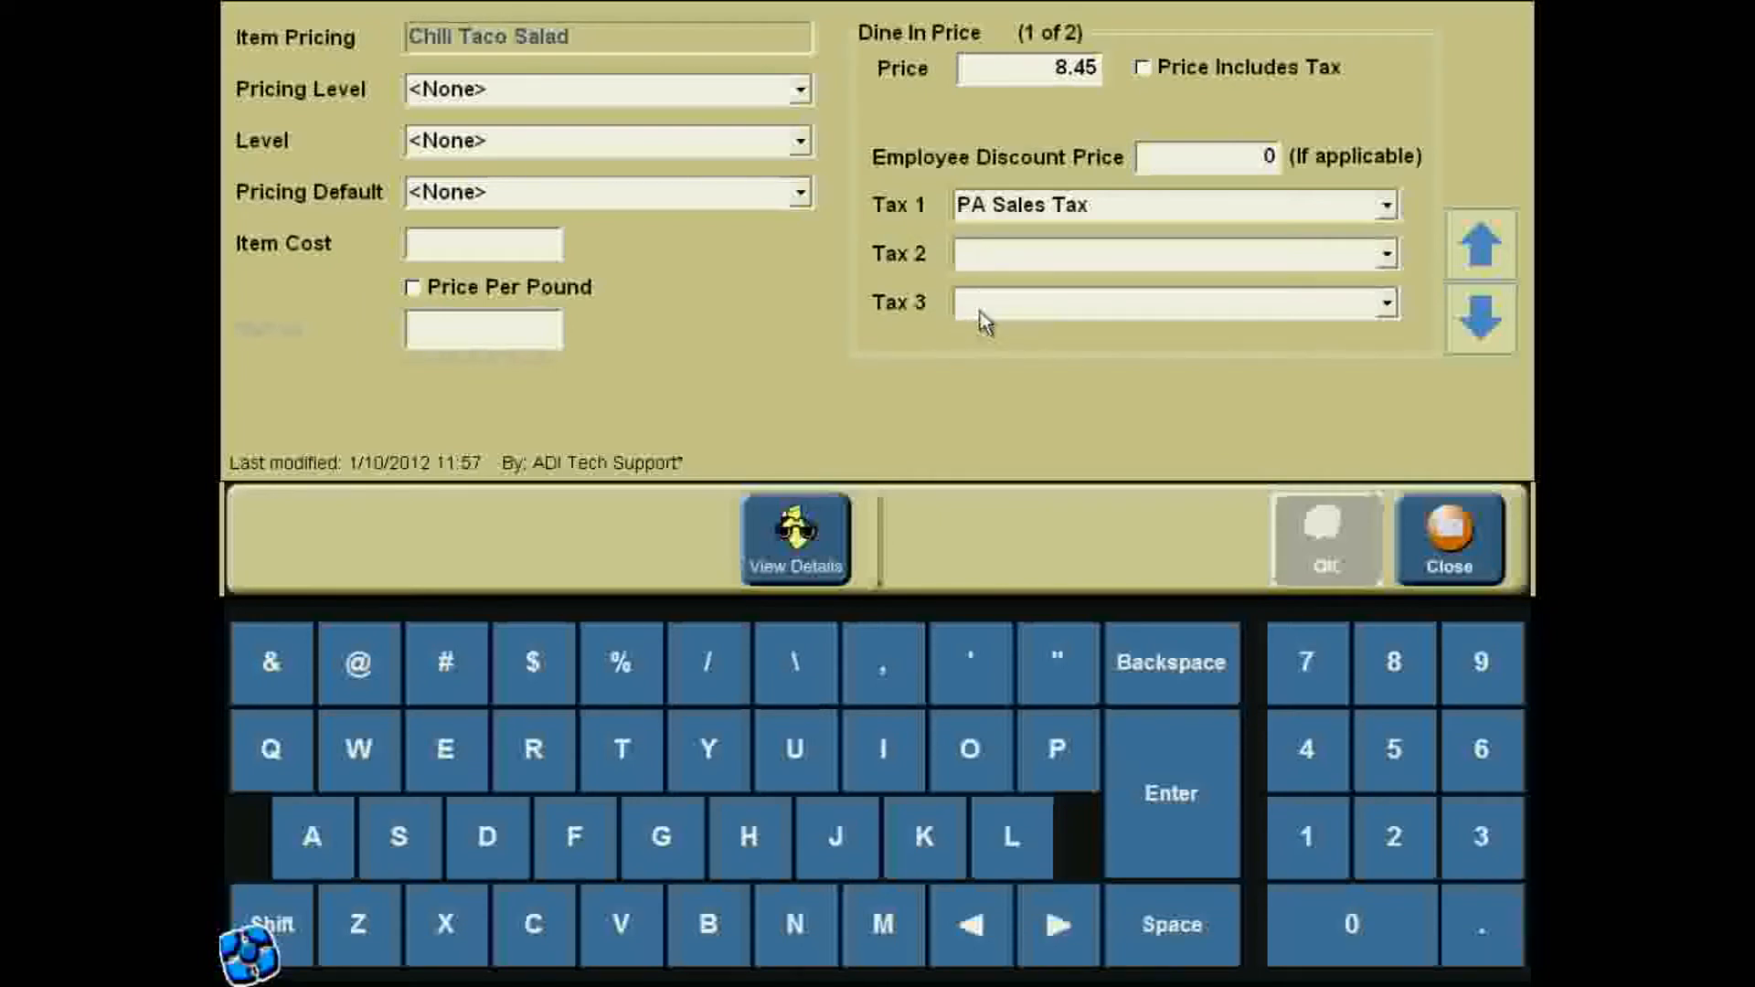
click(1101, 214)
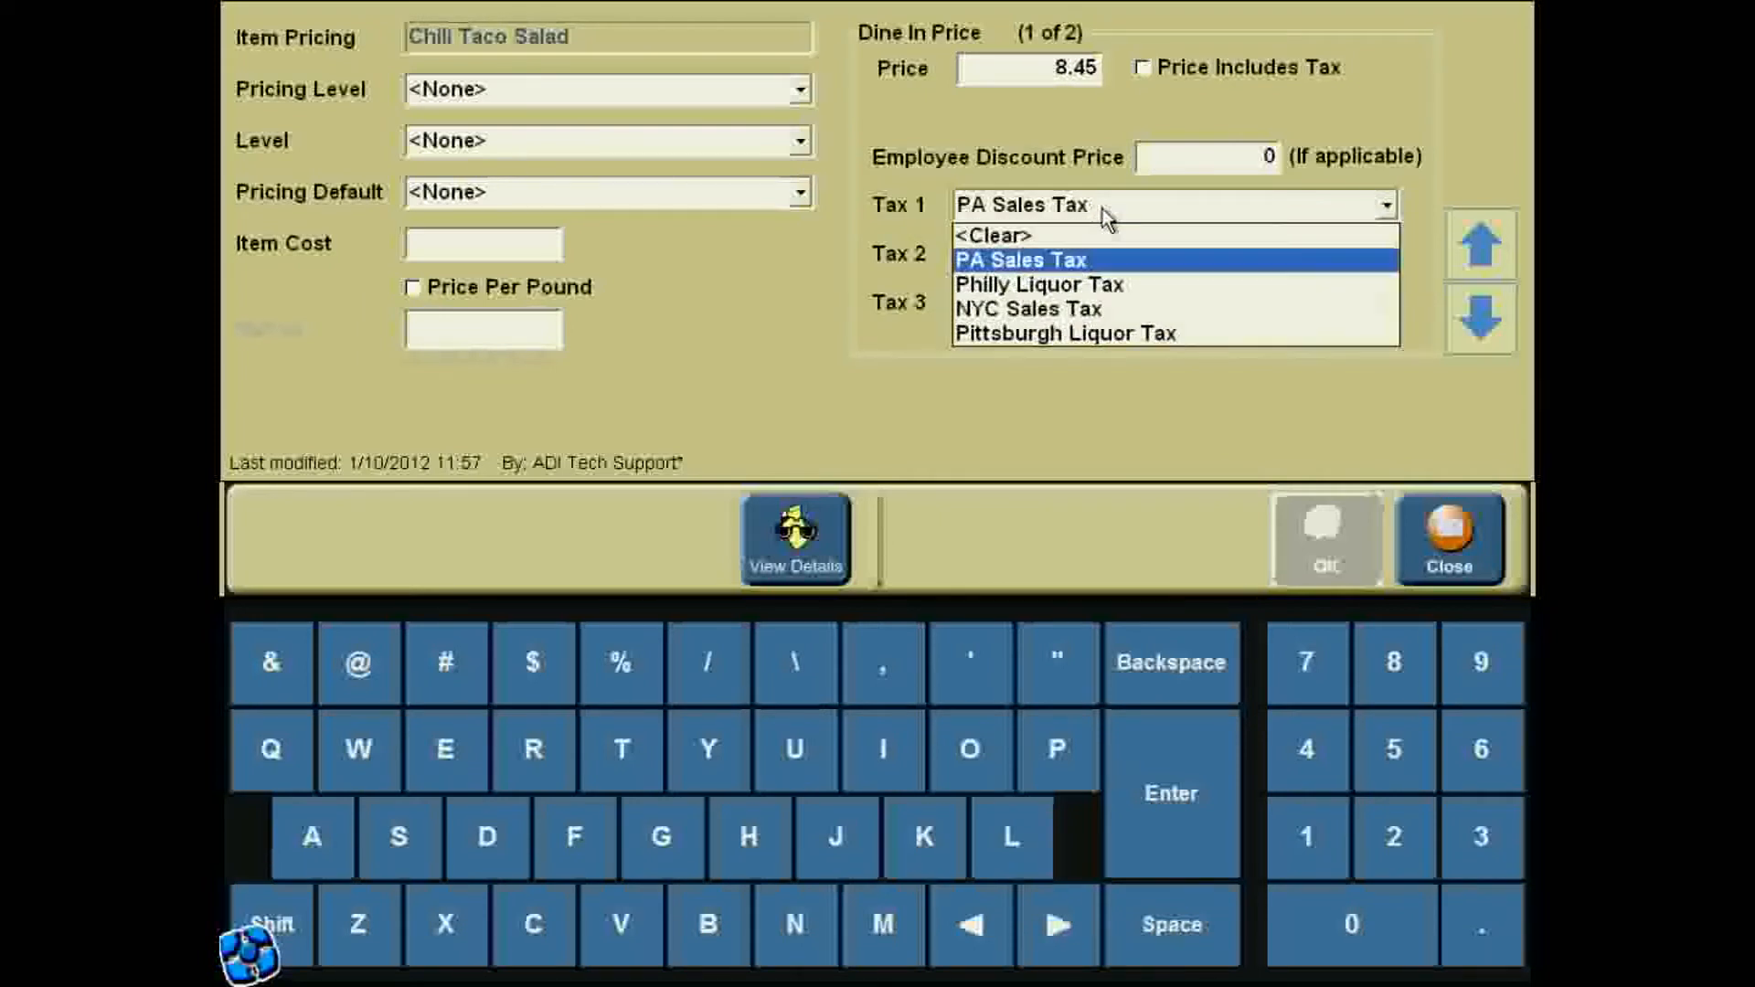
click(1101, 215)
click(1088, 256)
click(1086, 263)
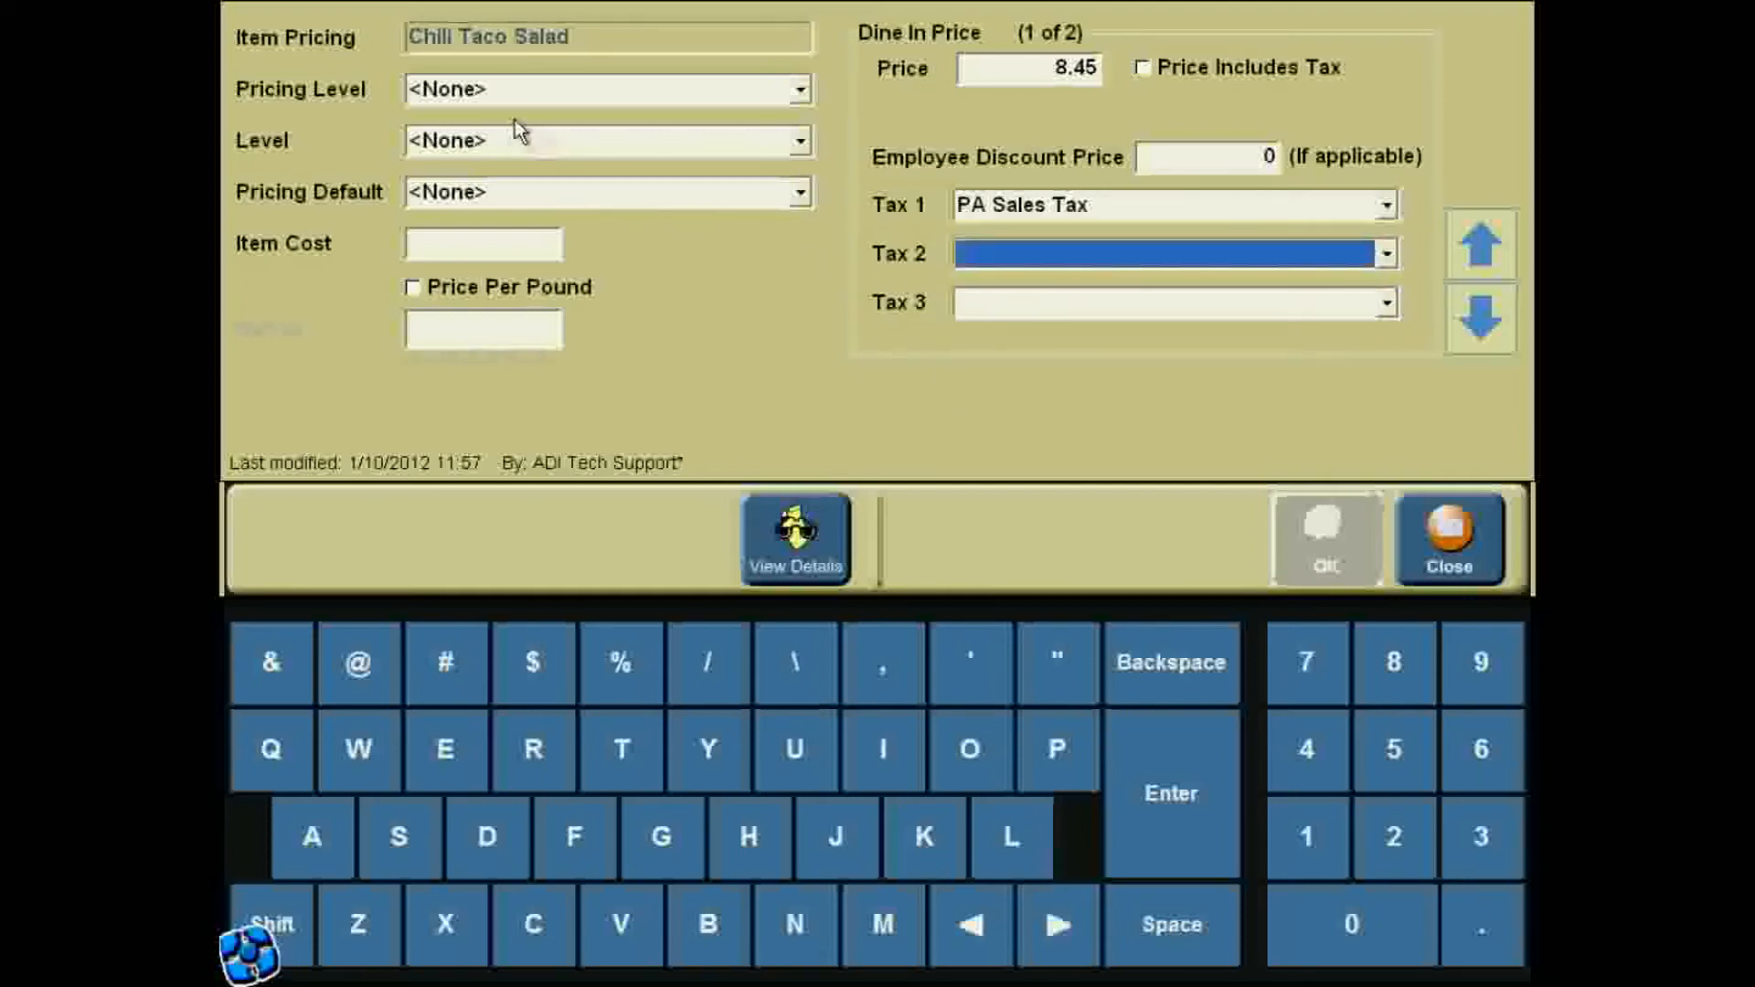
- Try the Liquor Doubles pricing level with its Single and Double levels, reset the pricing level to <None>, and close the item pricing
click(470, 103)
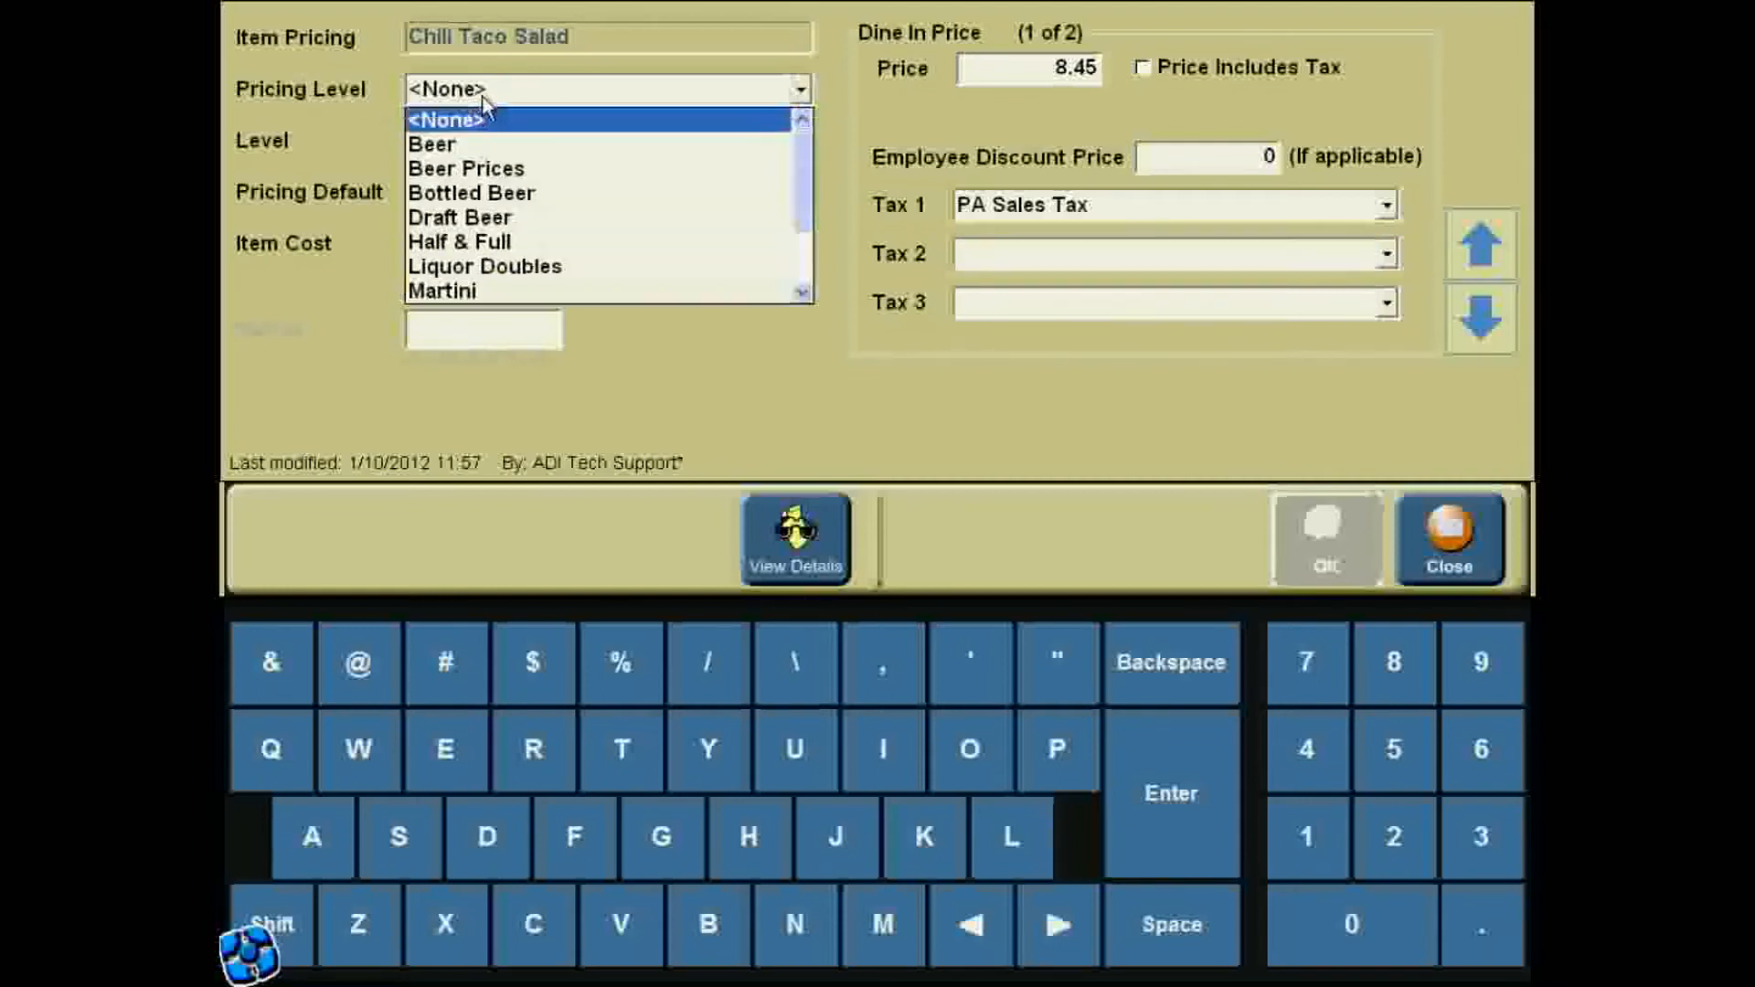
click(552, 265)
click(479, 150)
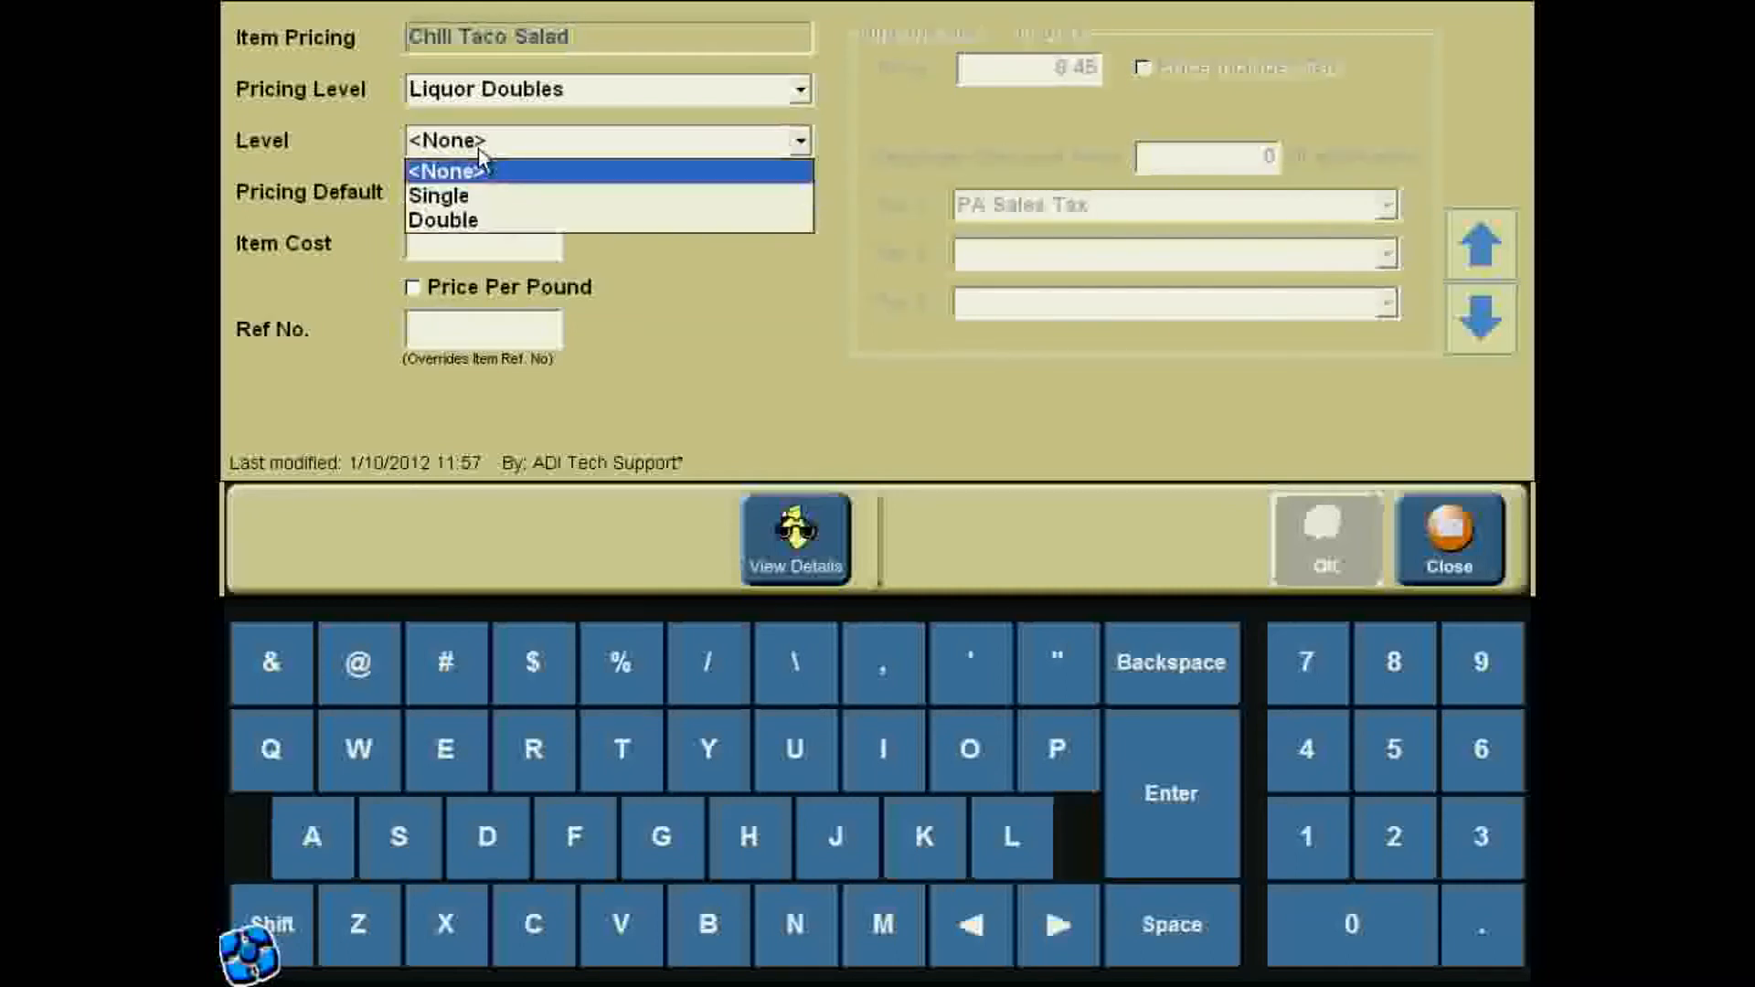
click(471, 195)
click(477, 146)
click(466, 225)
click(470, 146)
click(471, 195)
click(478, 146)
click(479, 168)
click(594, 89)
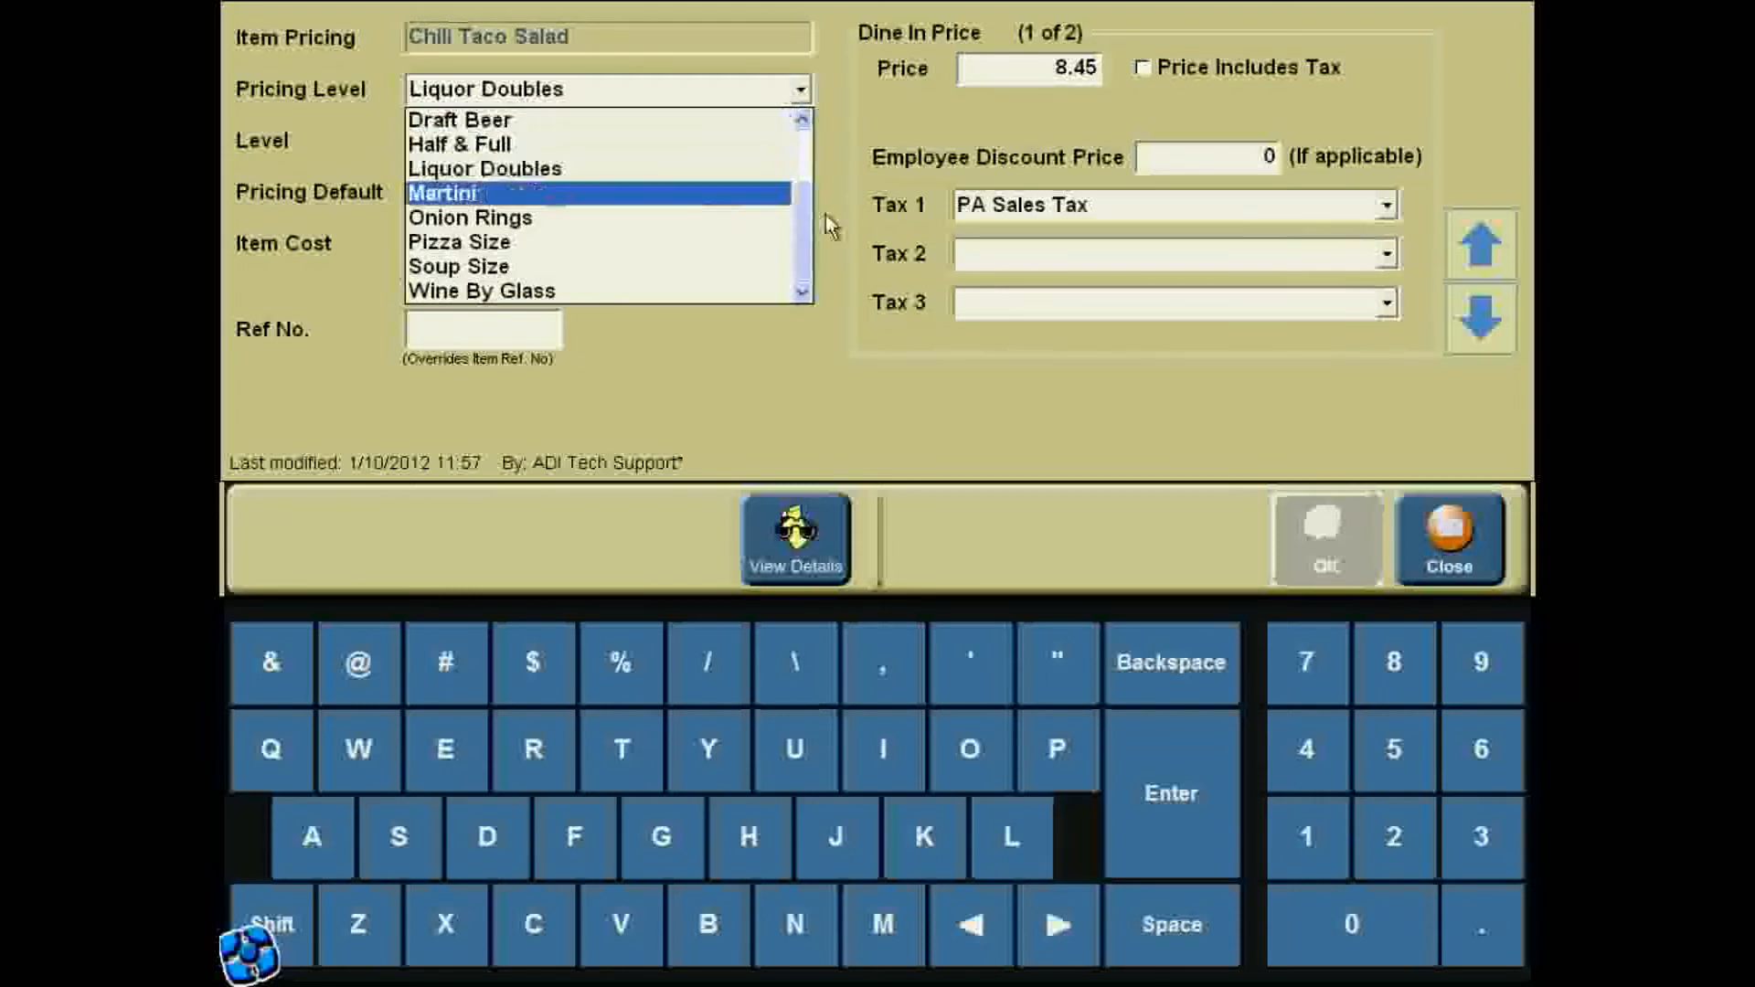
drag(810, 247, 809, 164)
click(502, 125)
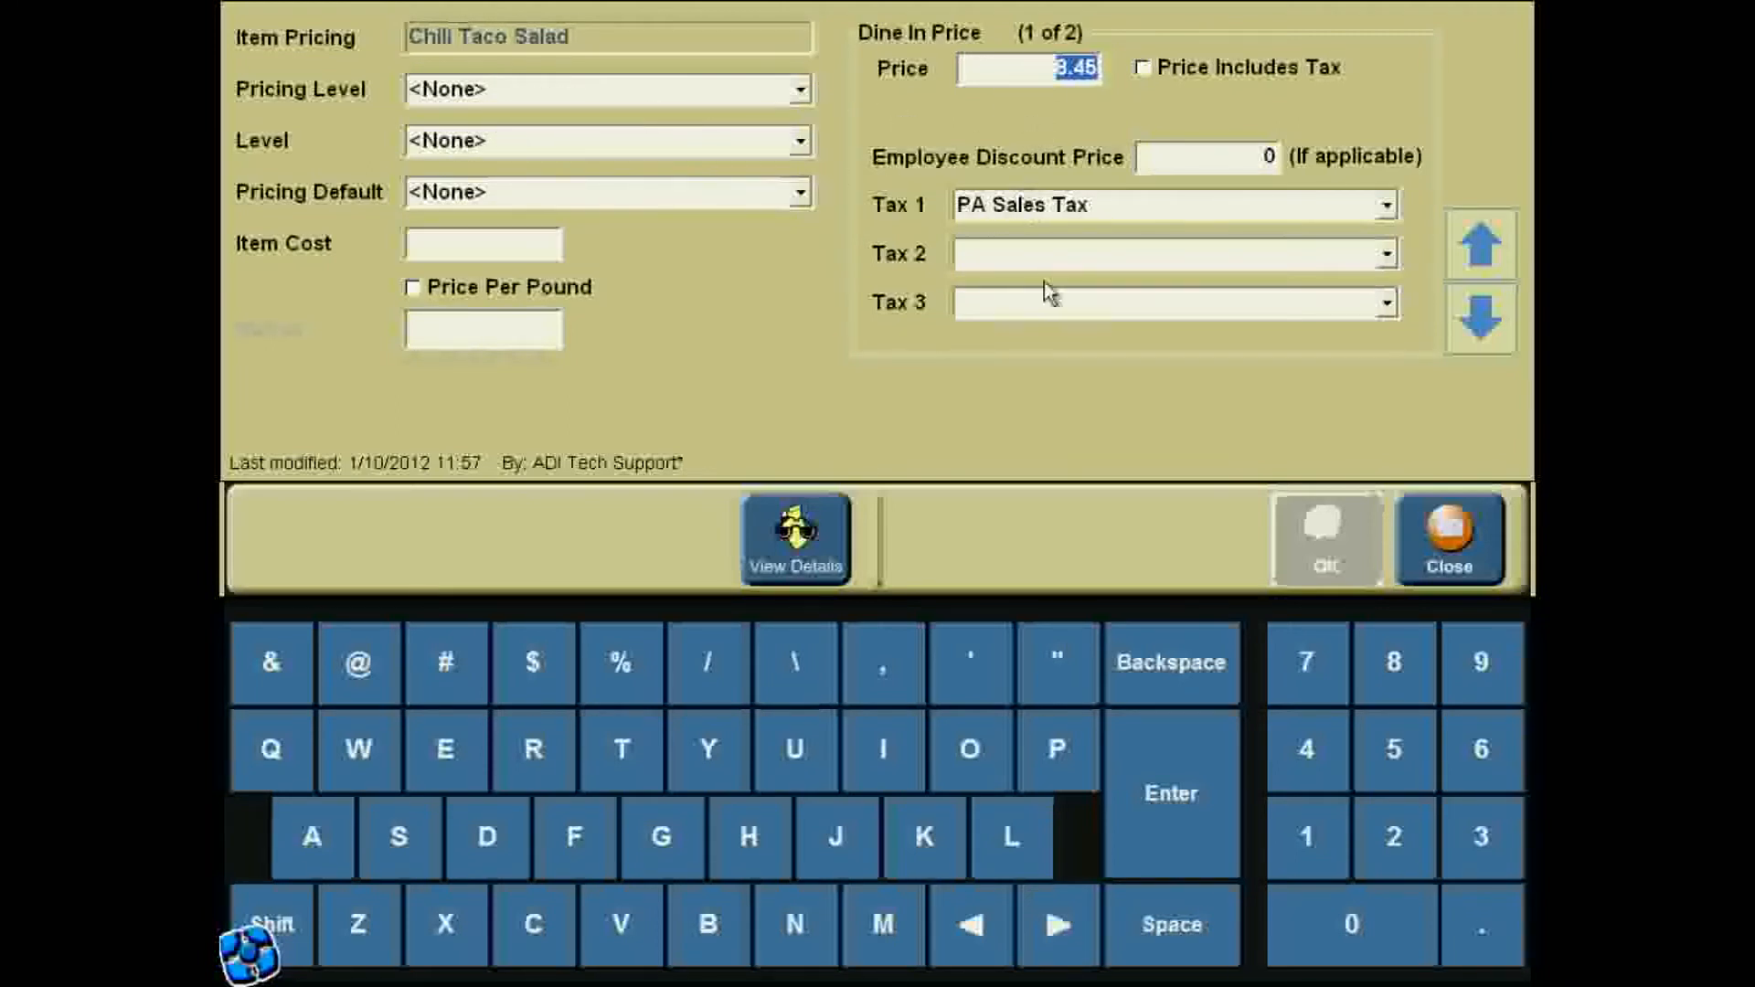
click(1449, 539)
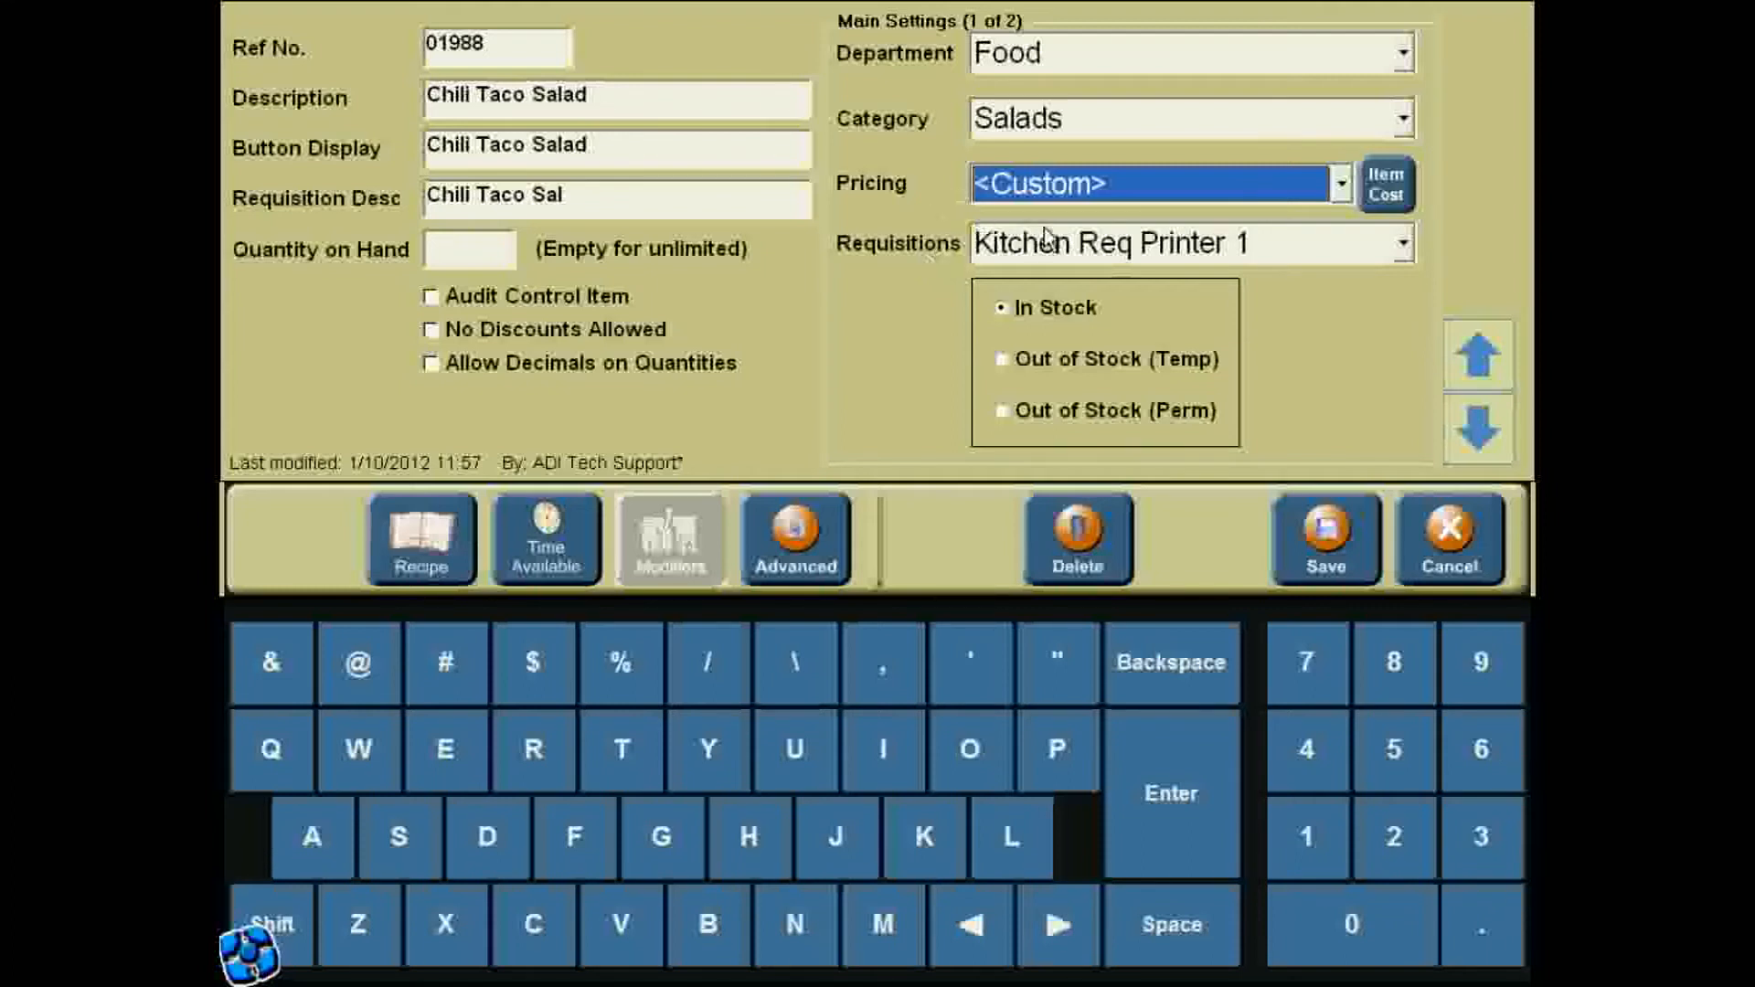
- Check the available requisition printers for the Chili Taco Salad and save the item
click(1083, 247)
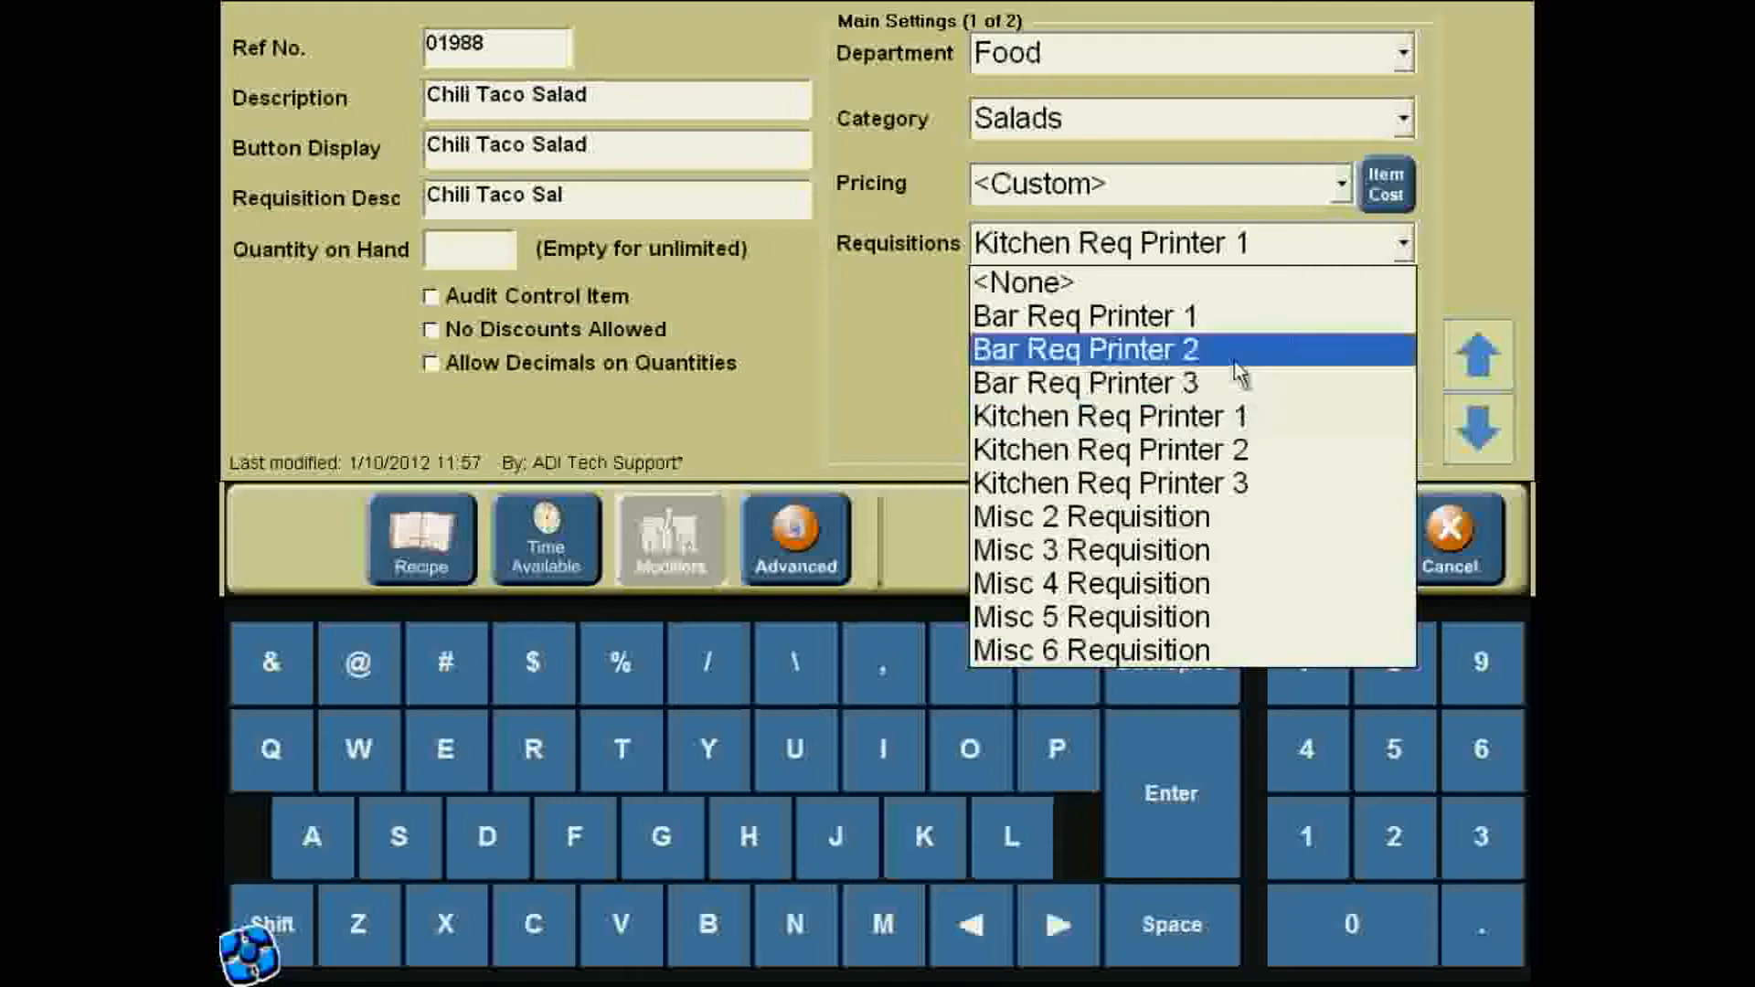
click(1186, 247)
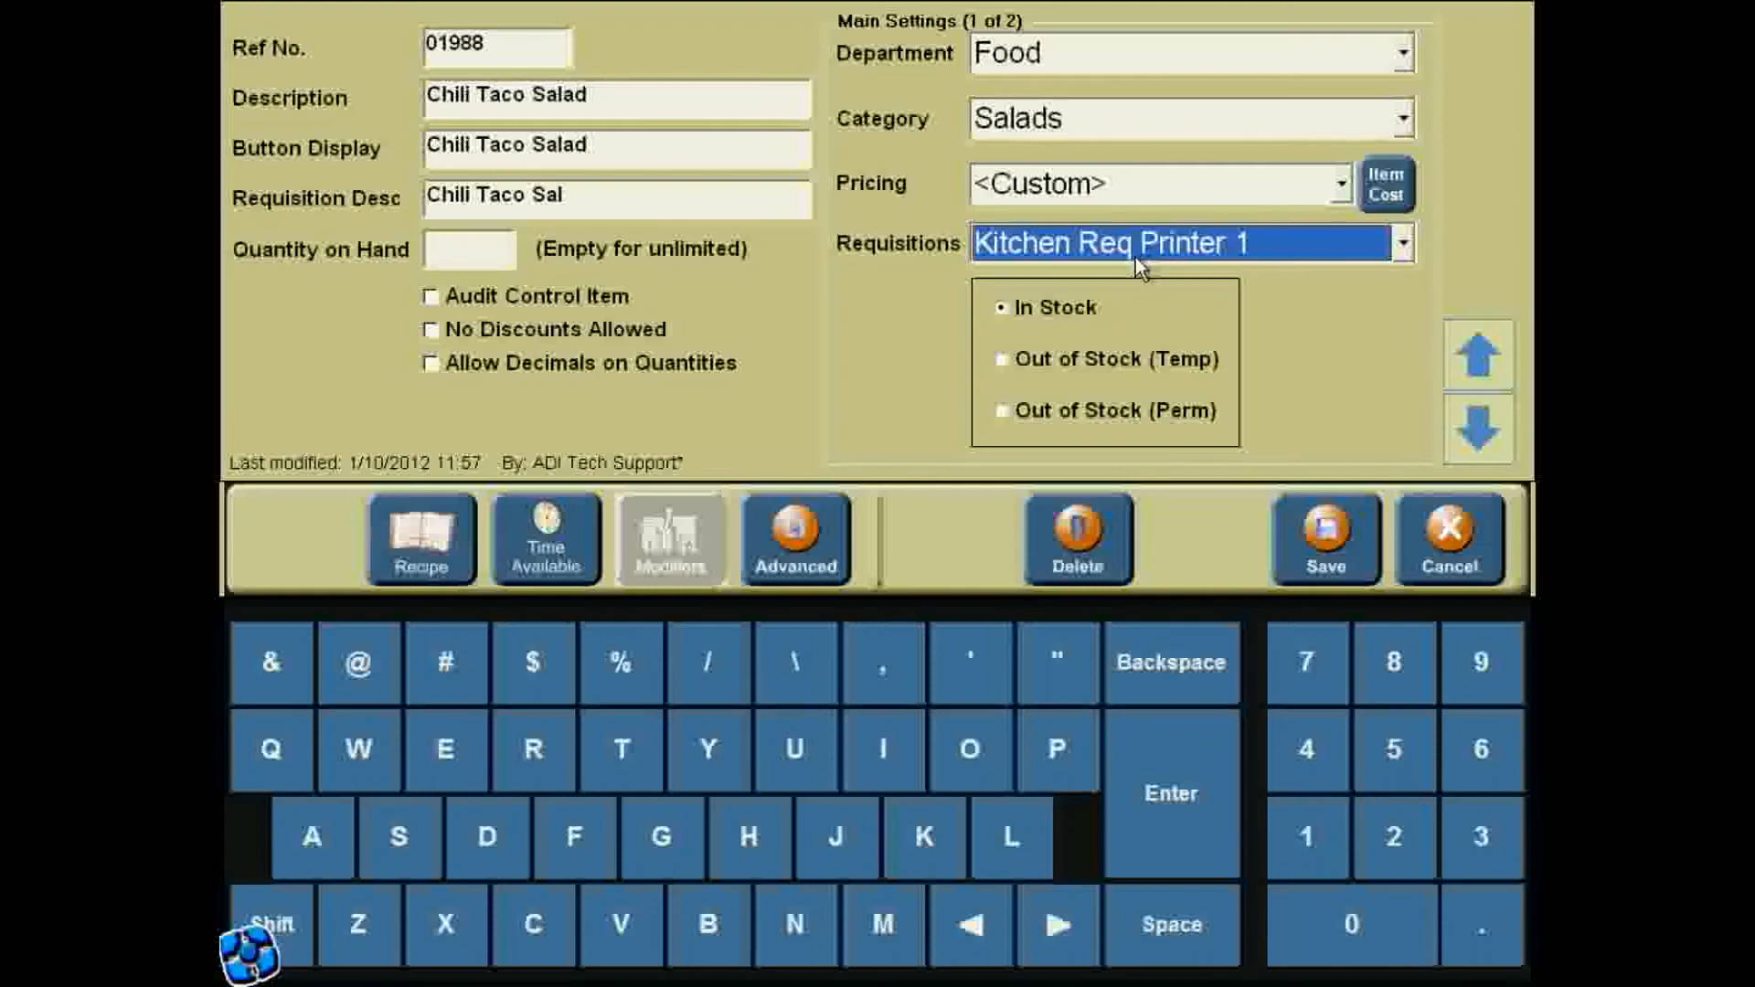
click(1296, 533)
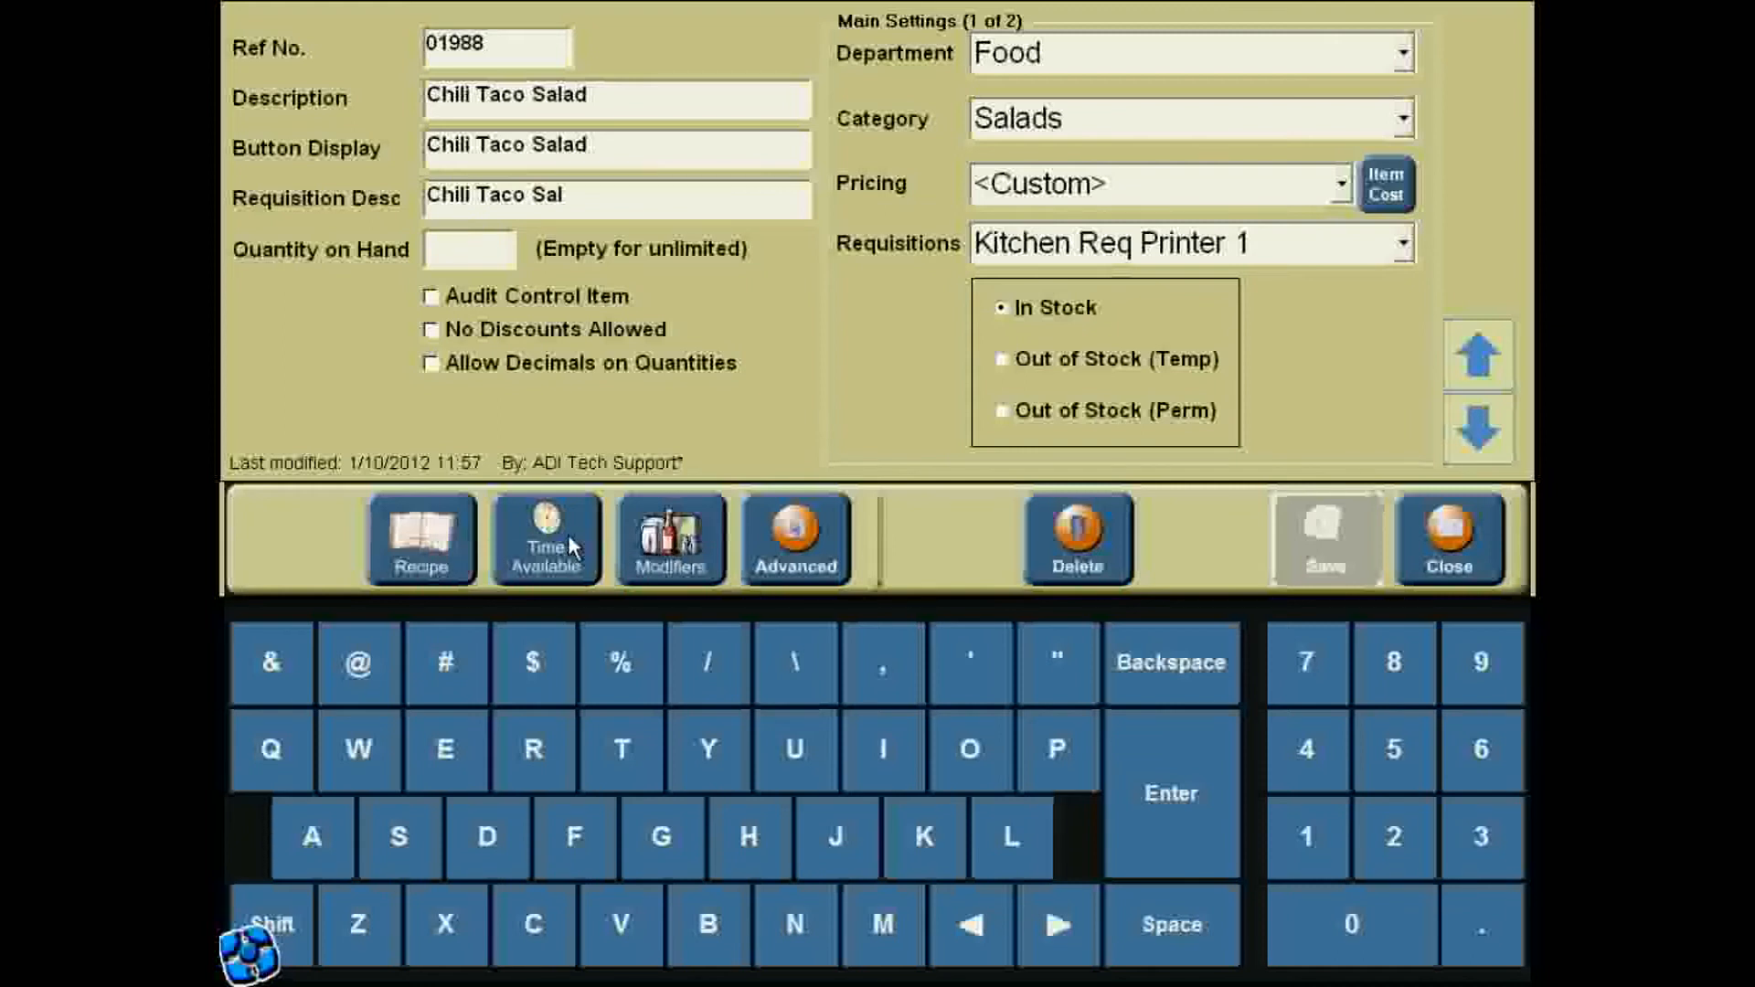
- View the item's recipe and its available days and times
click(437, 521)
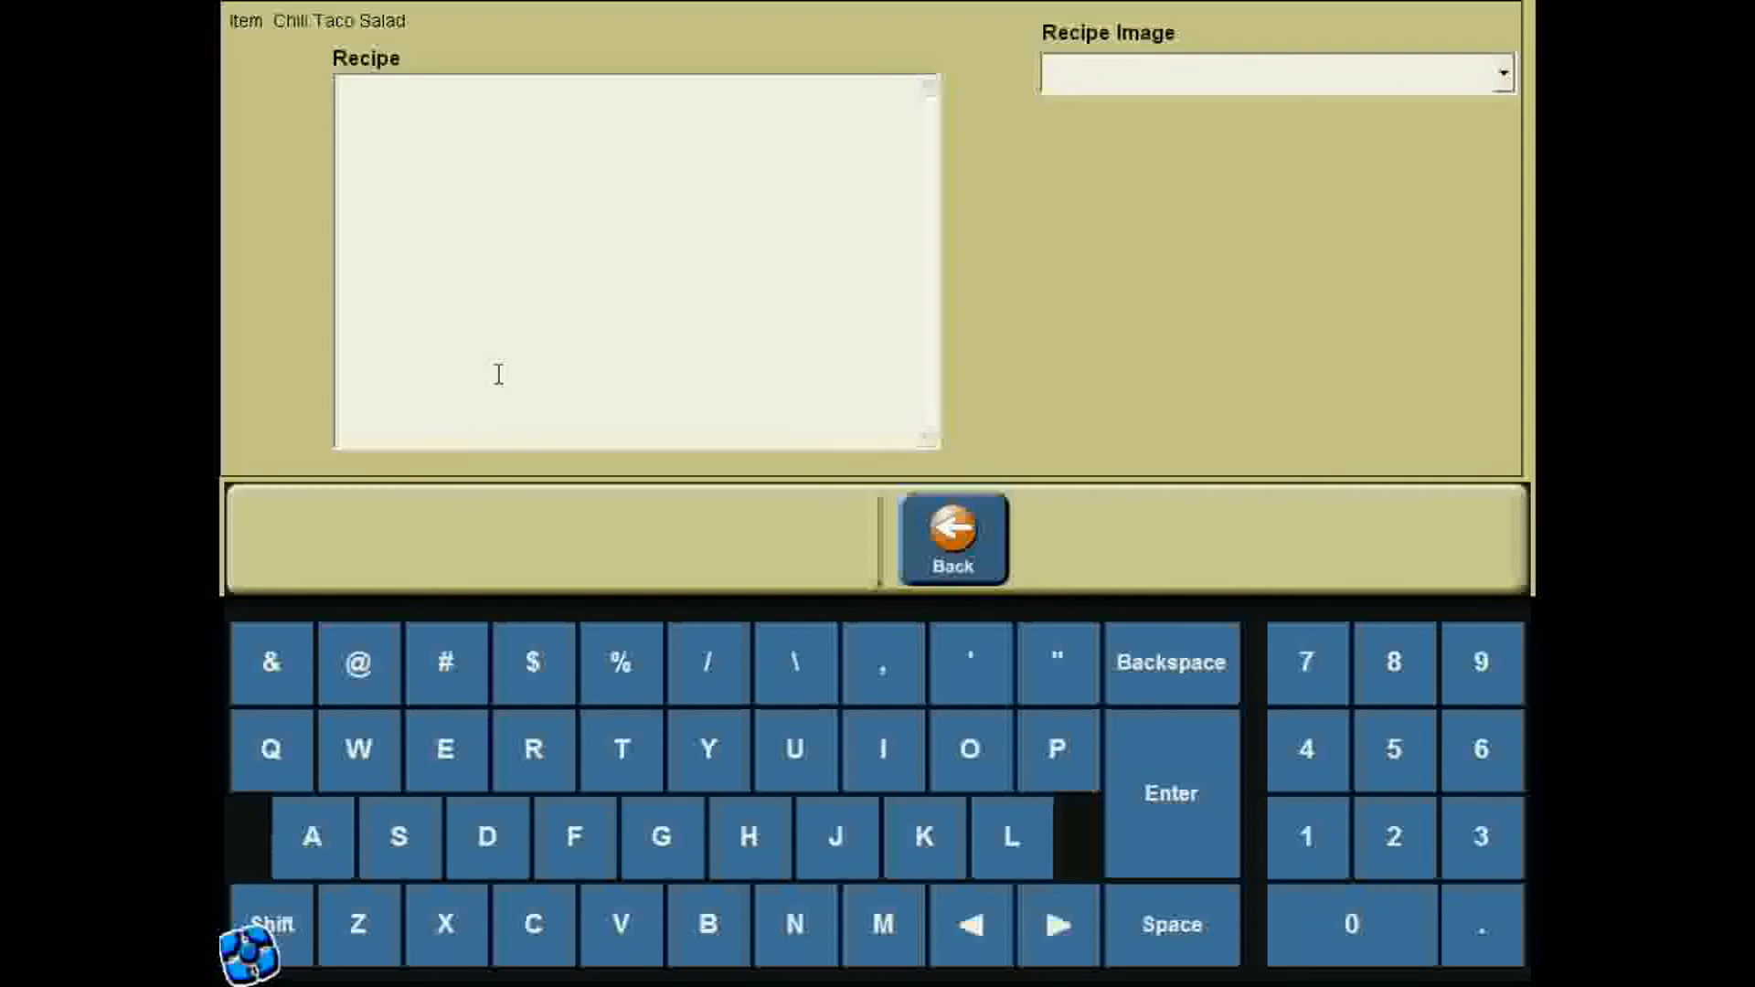
click(956, 542)
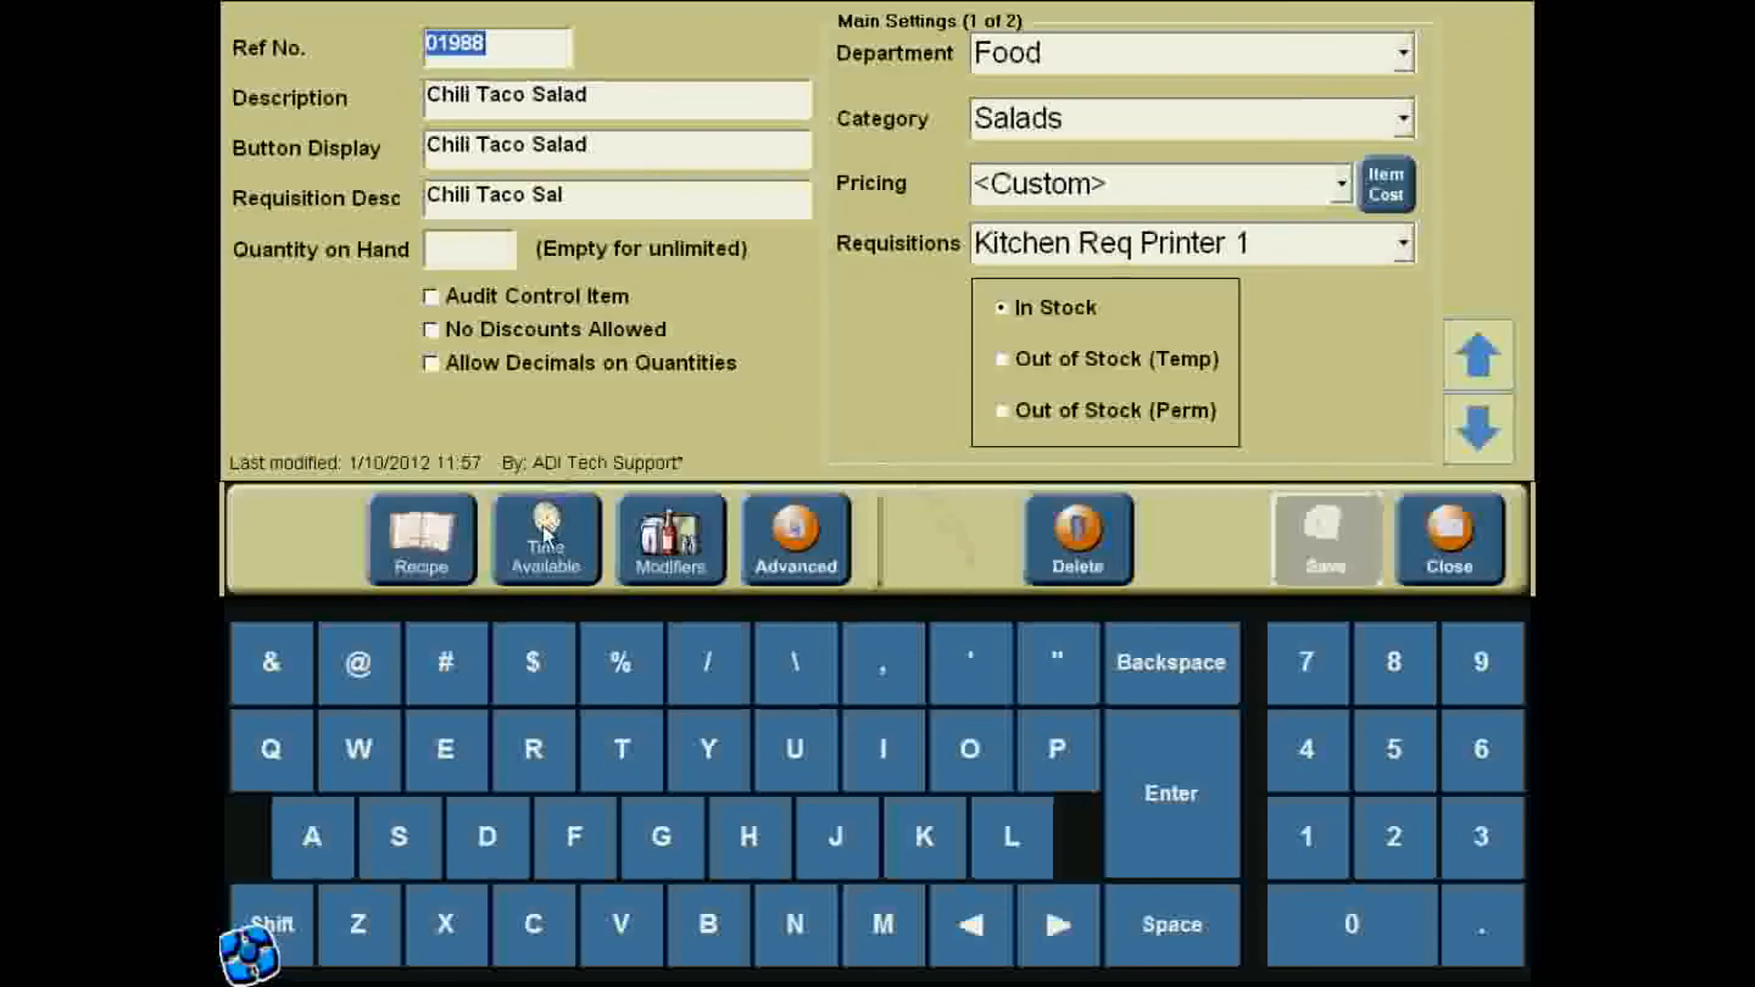
click(553, 538)
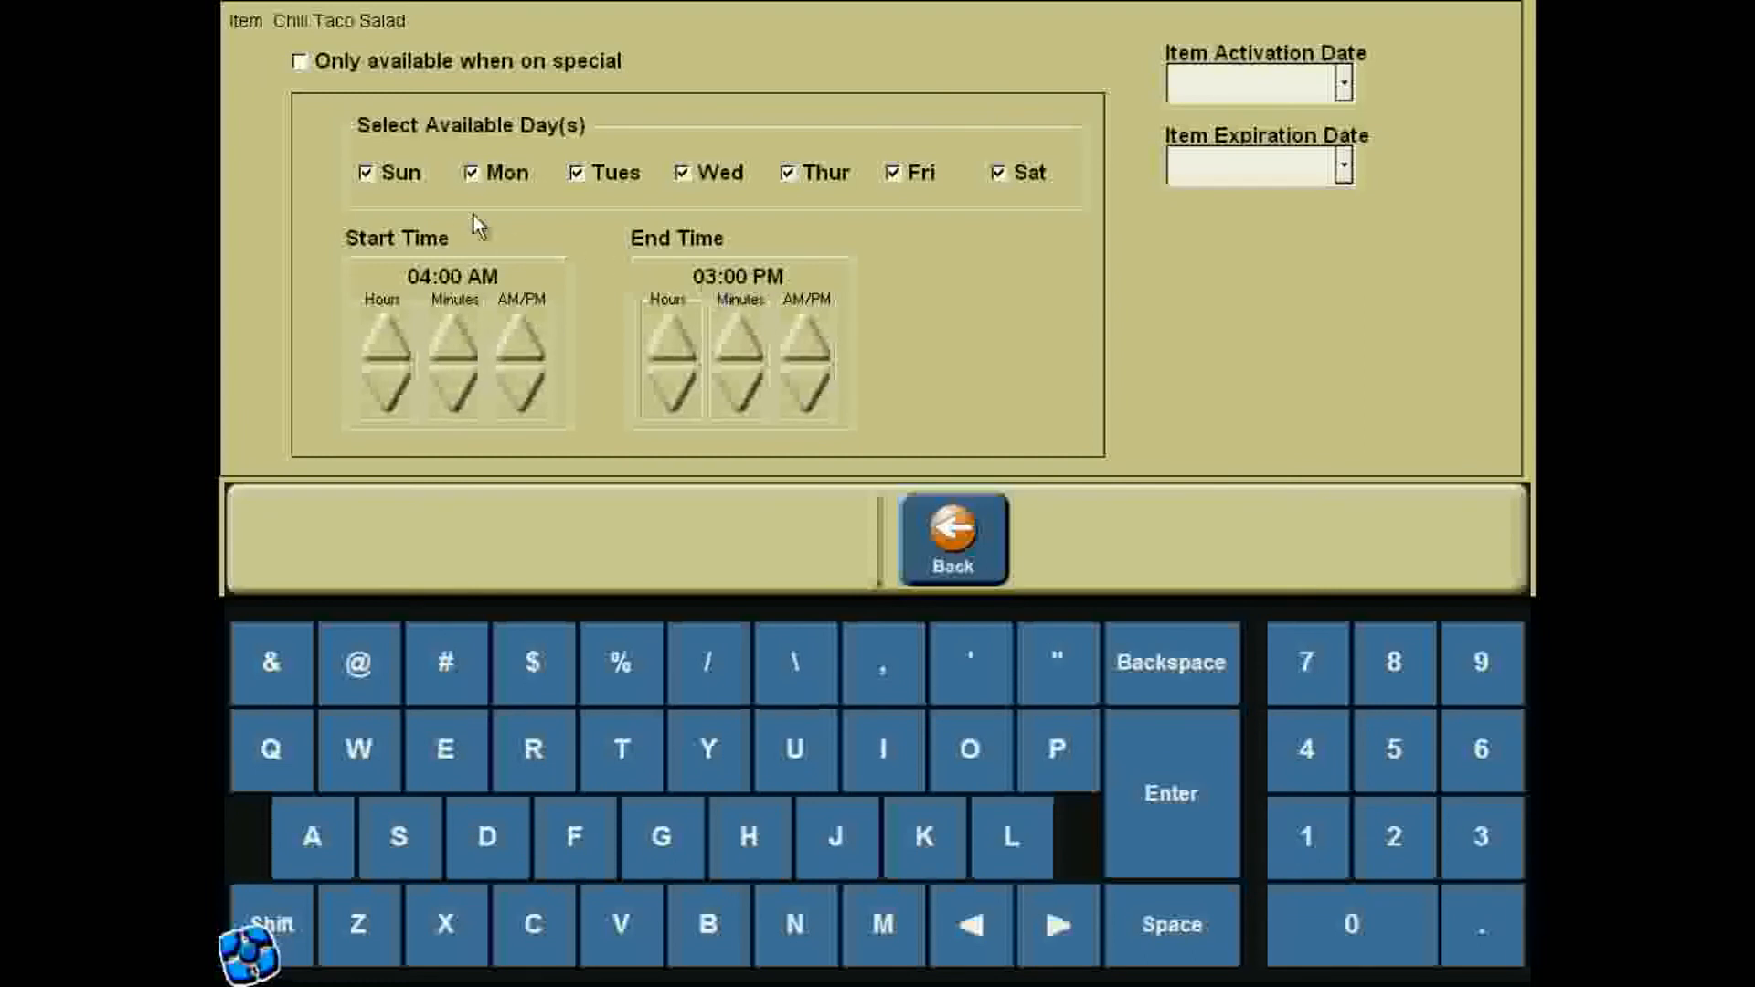
click(964, 538)
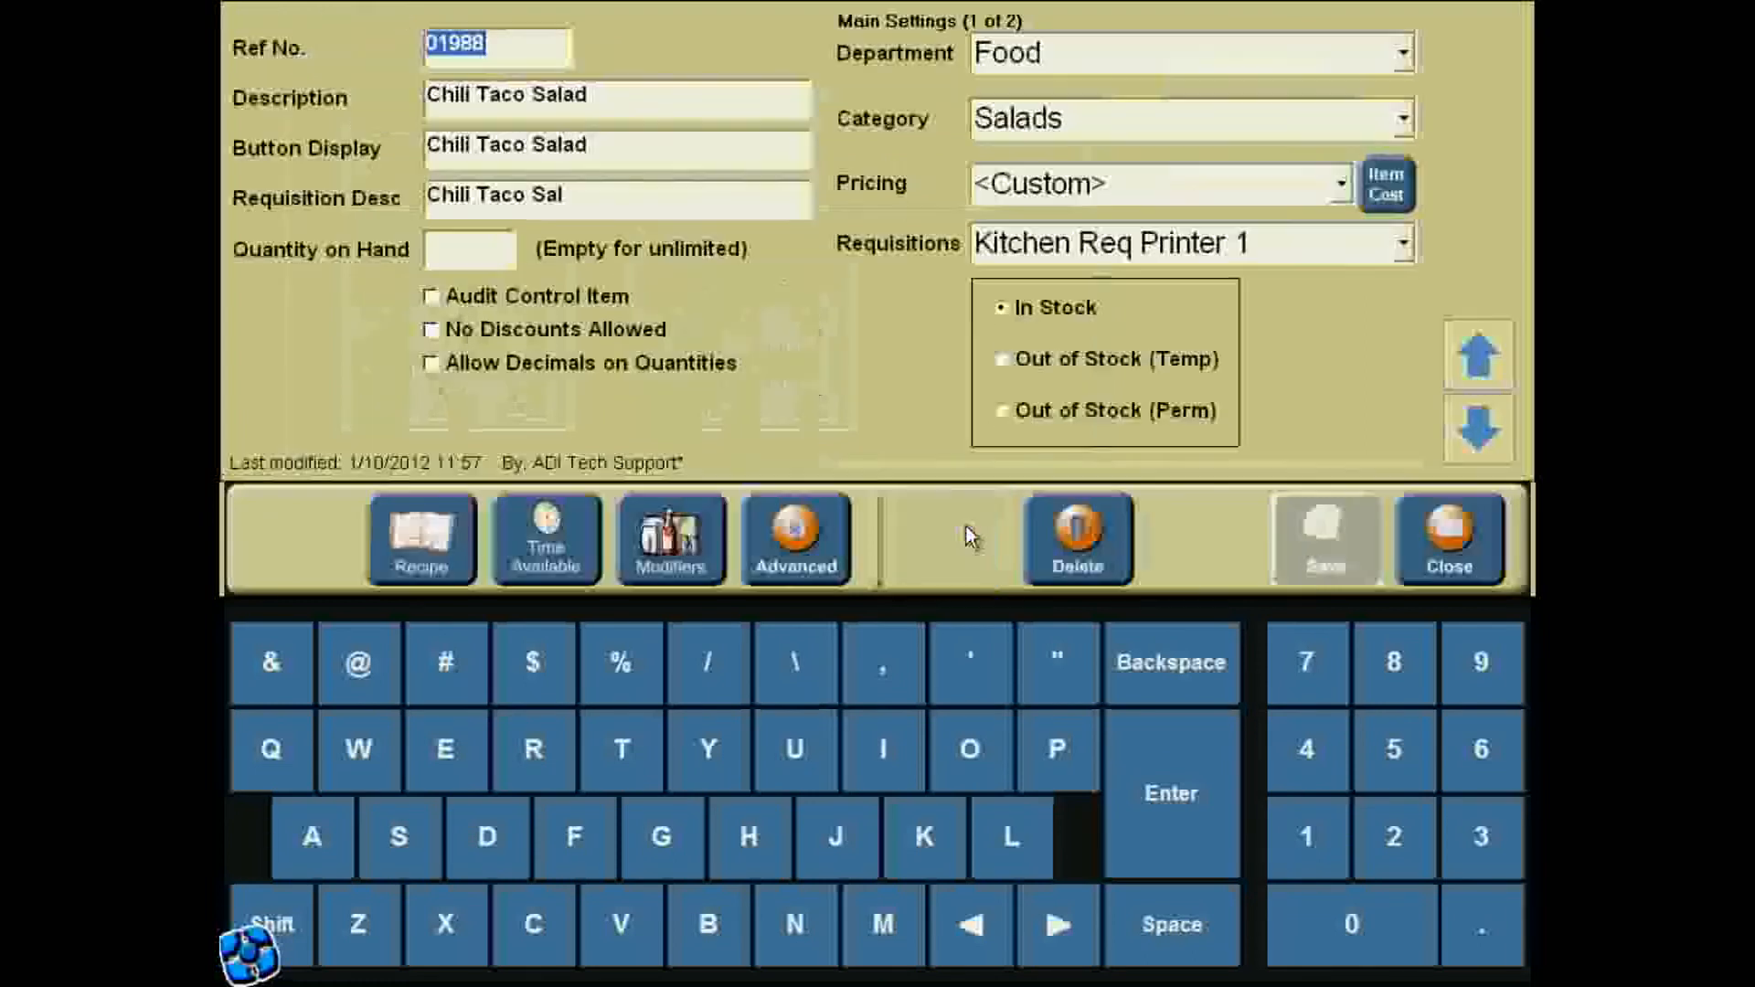
- Assign Salad Dressings as the item's first modifier group with Auto Display, a minimum of 1 and a maximum of 1
click(679, 541)
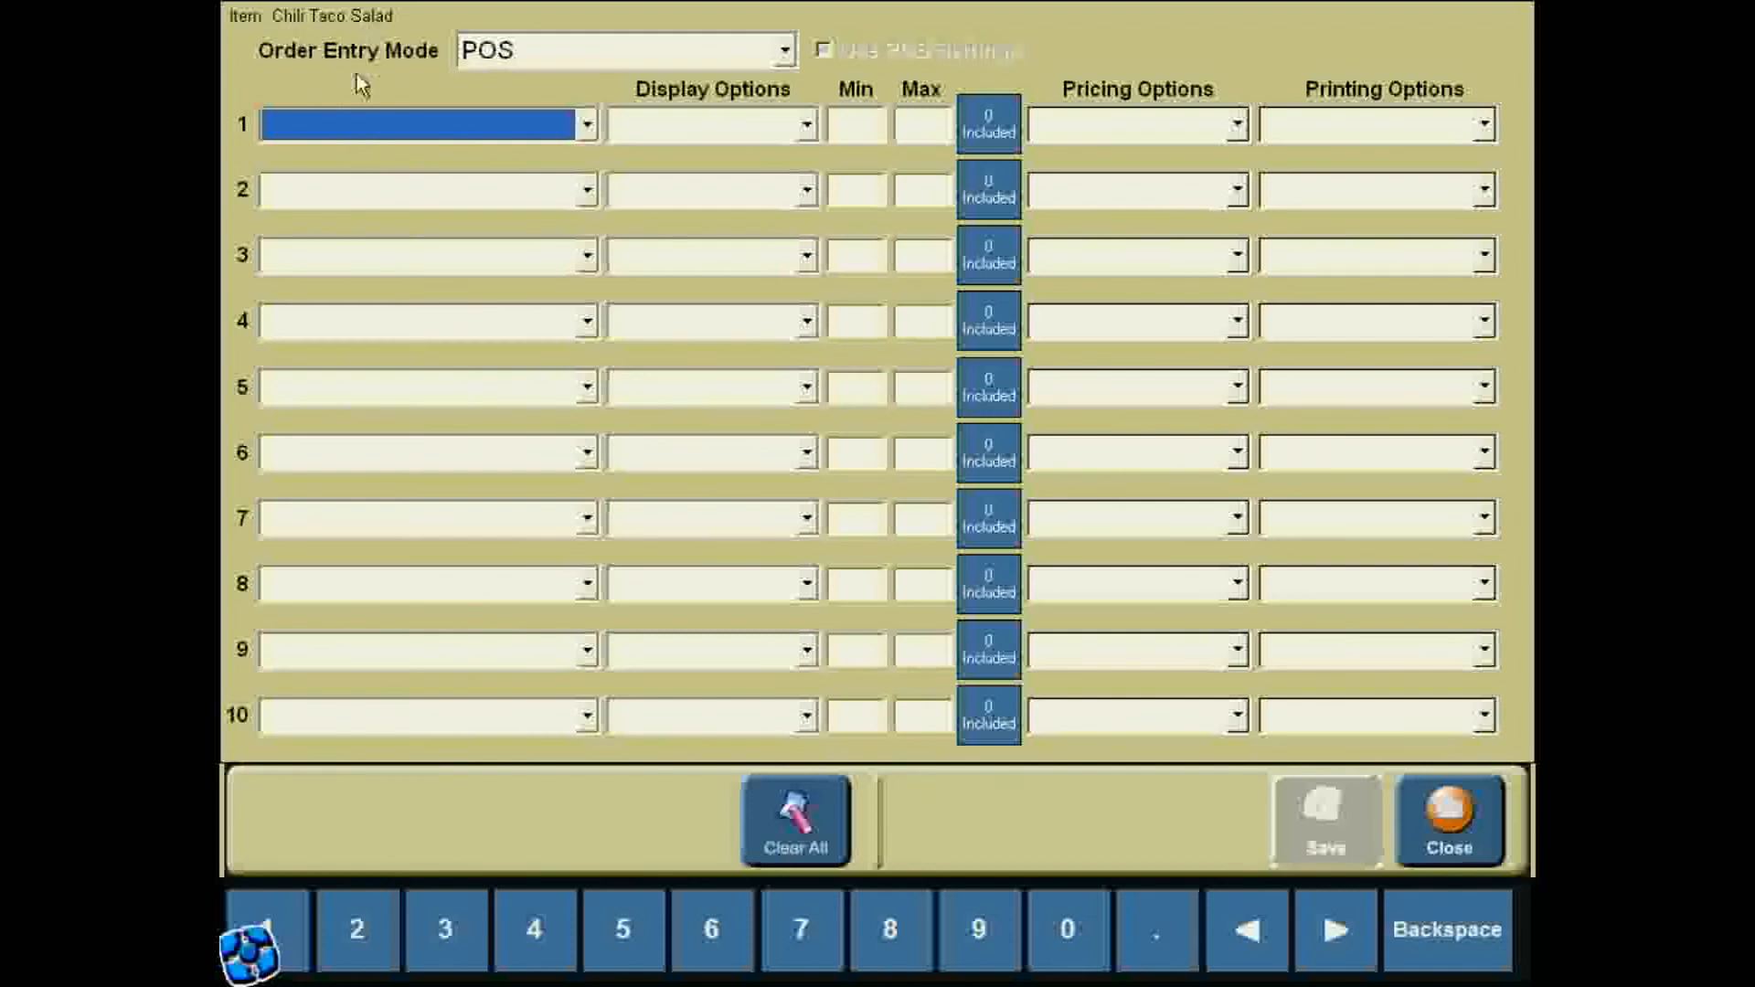
click(338, 128)
drag(590, 252, 577, 519)
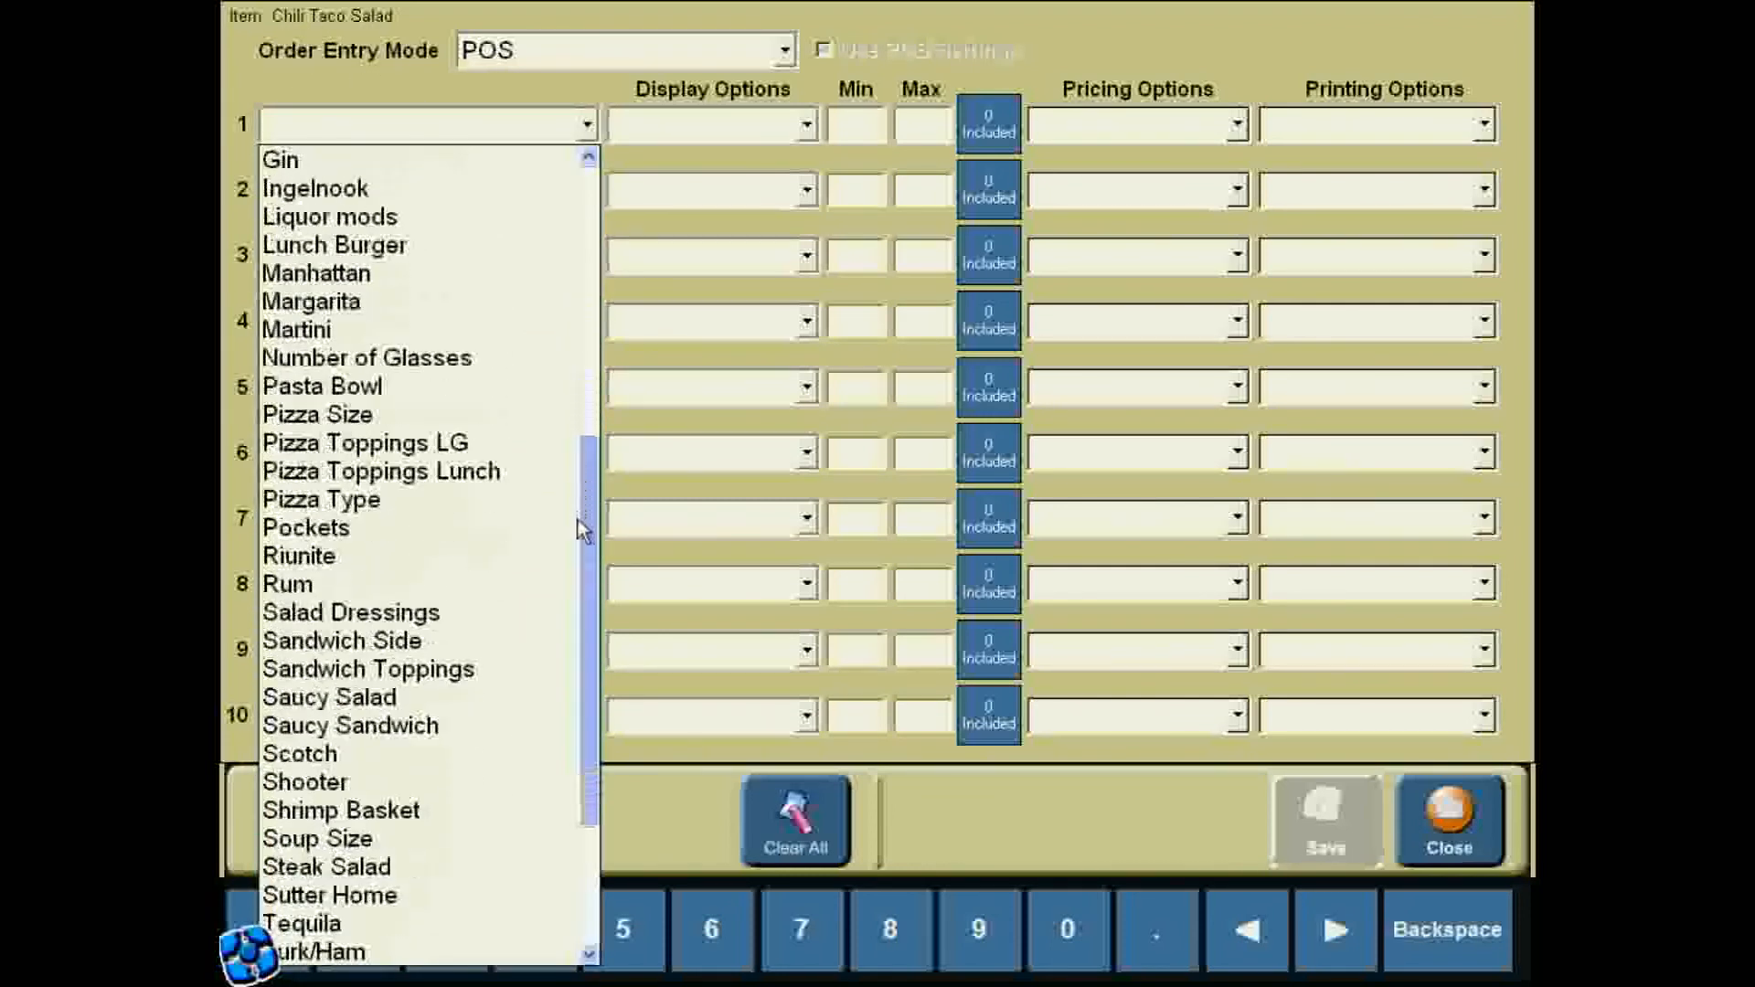
click(421, 614)
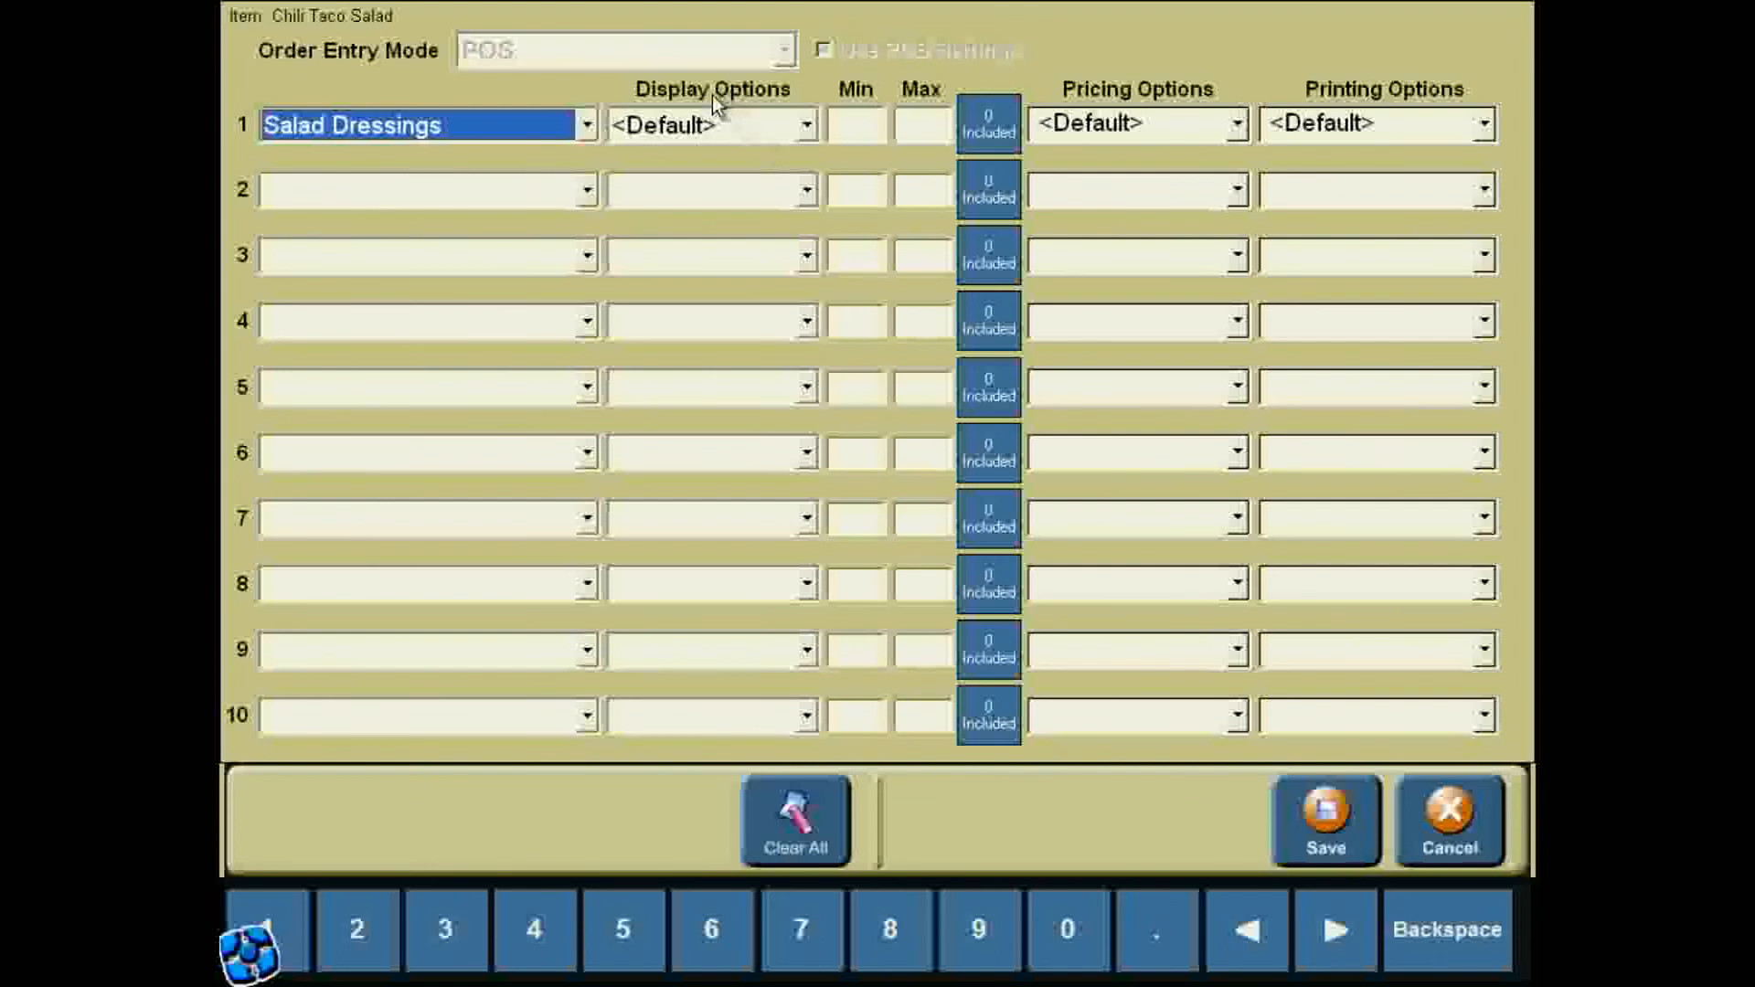
click(672, 128)
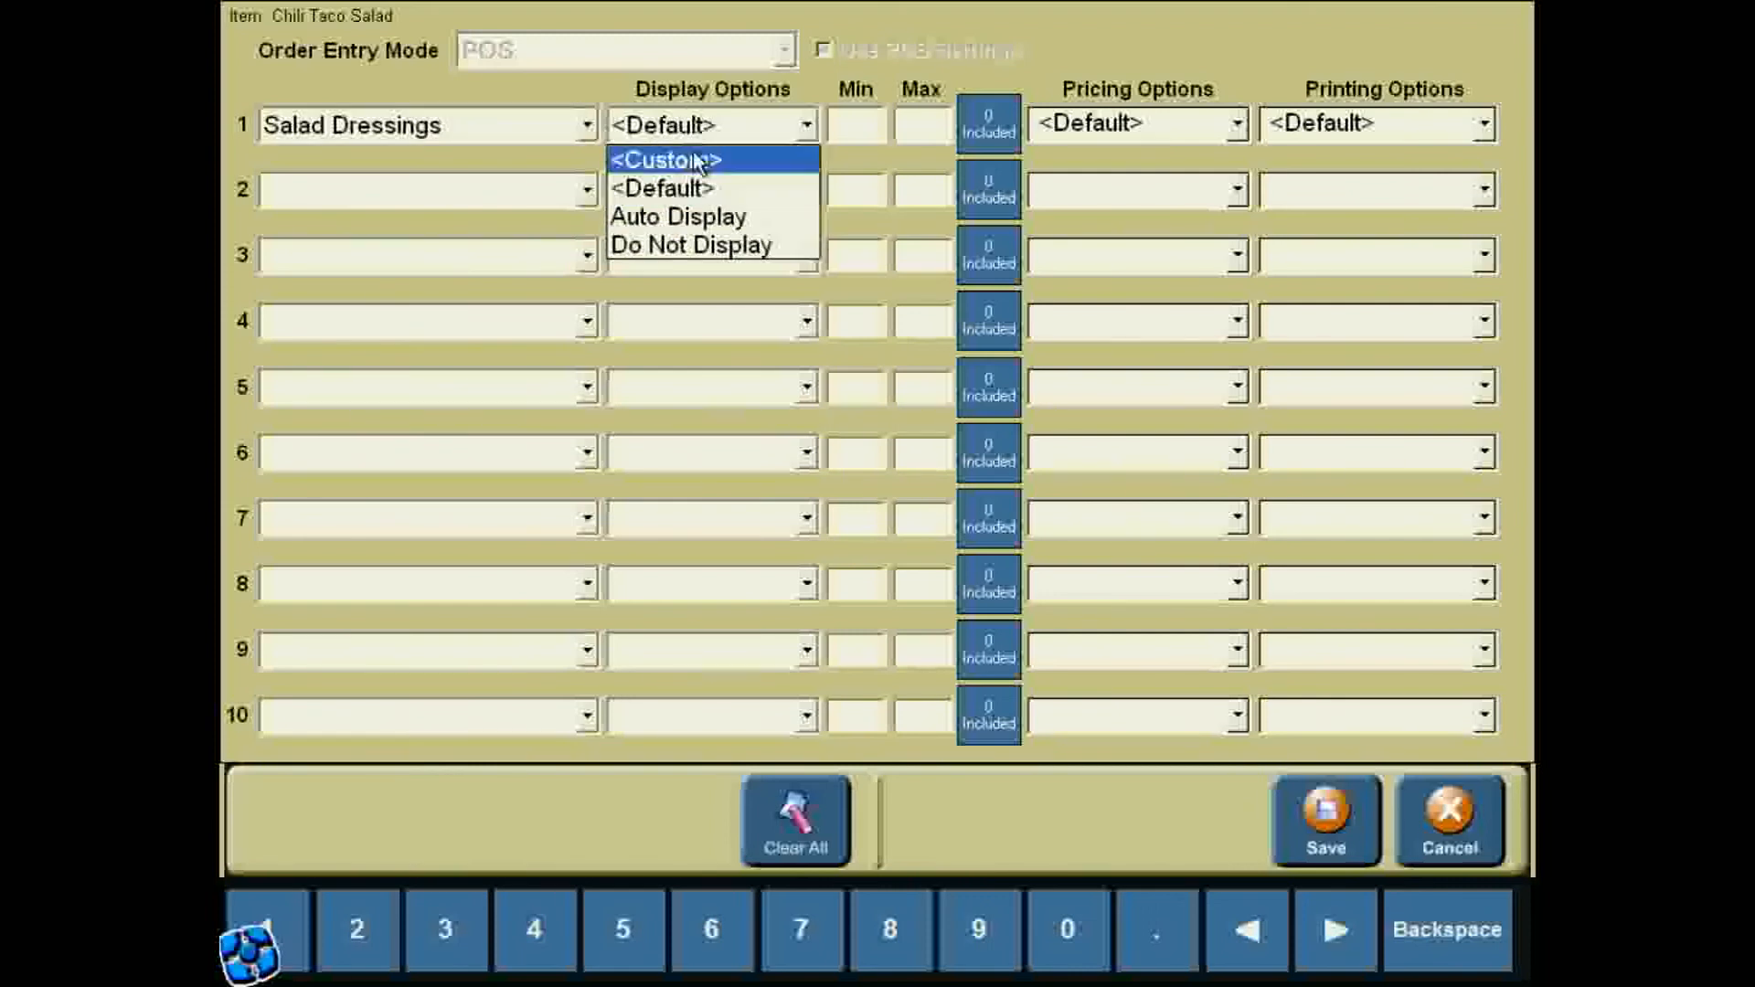
click(709, 216)
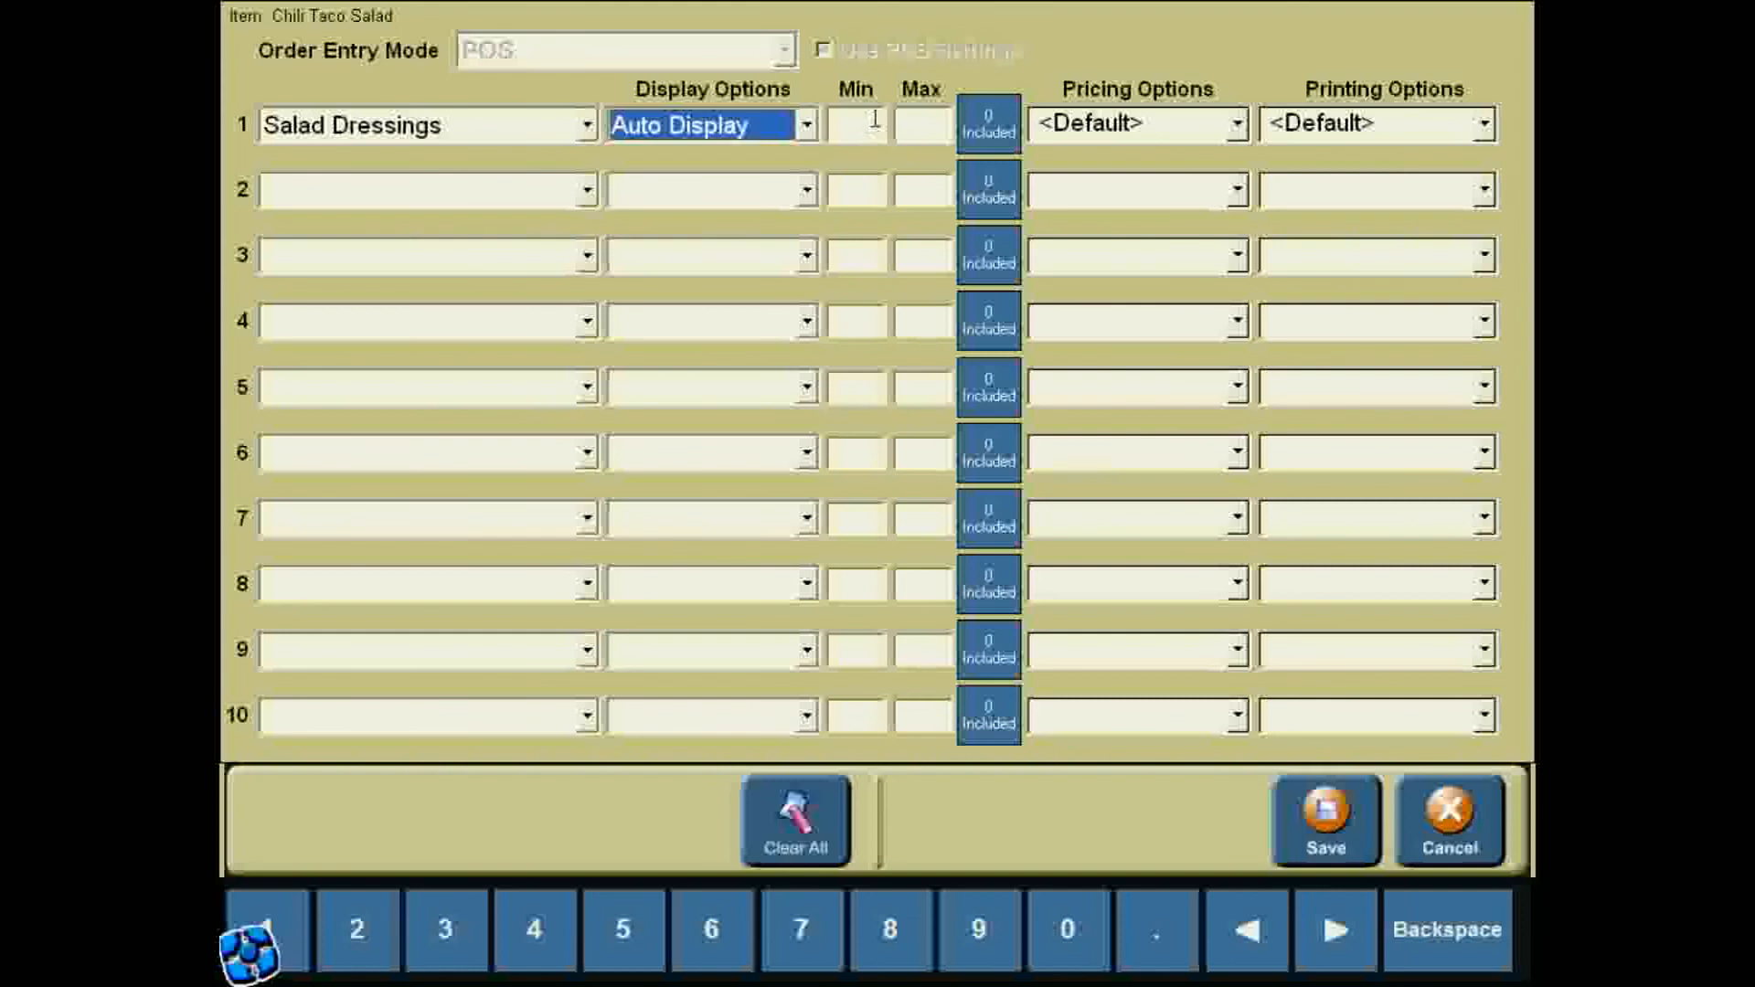
click(836, 127)
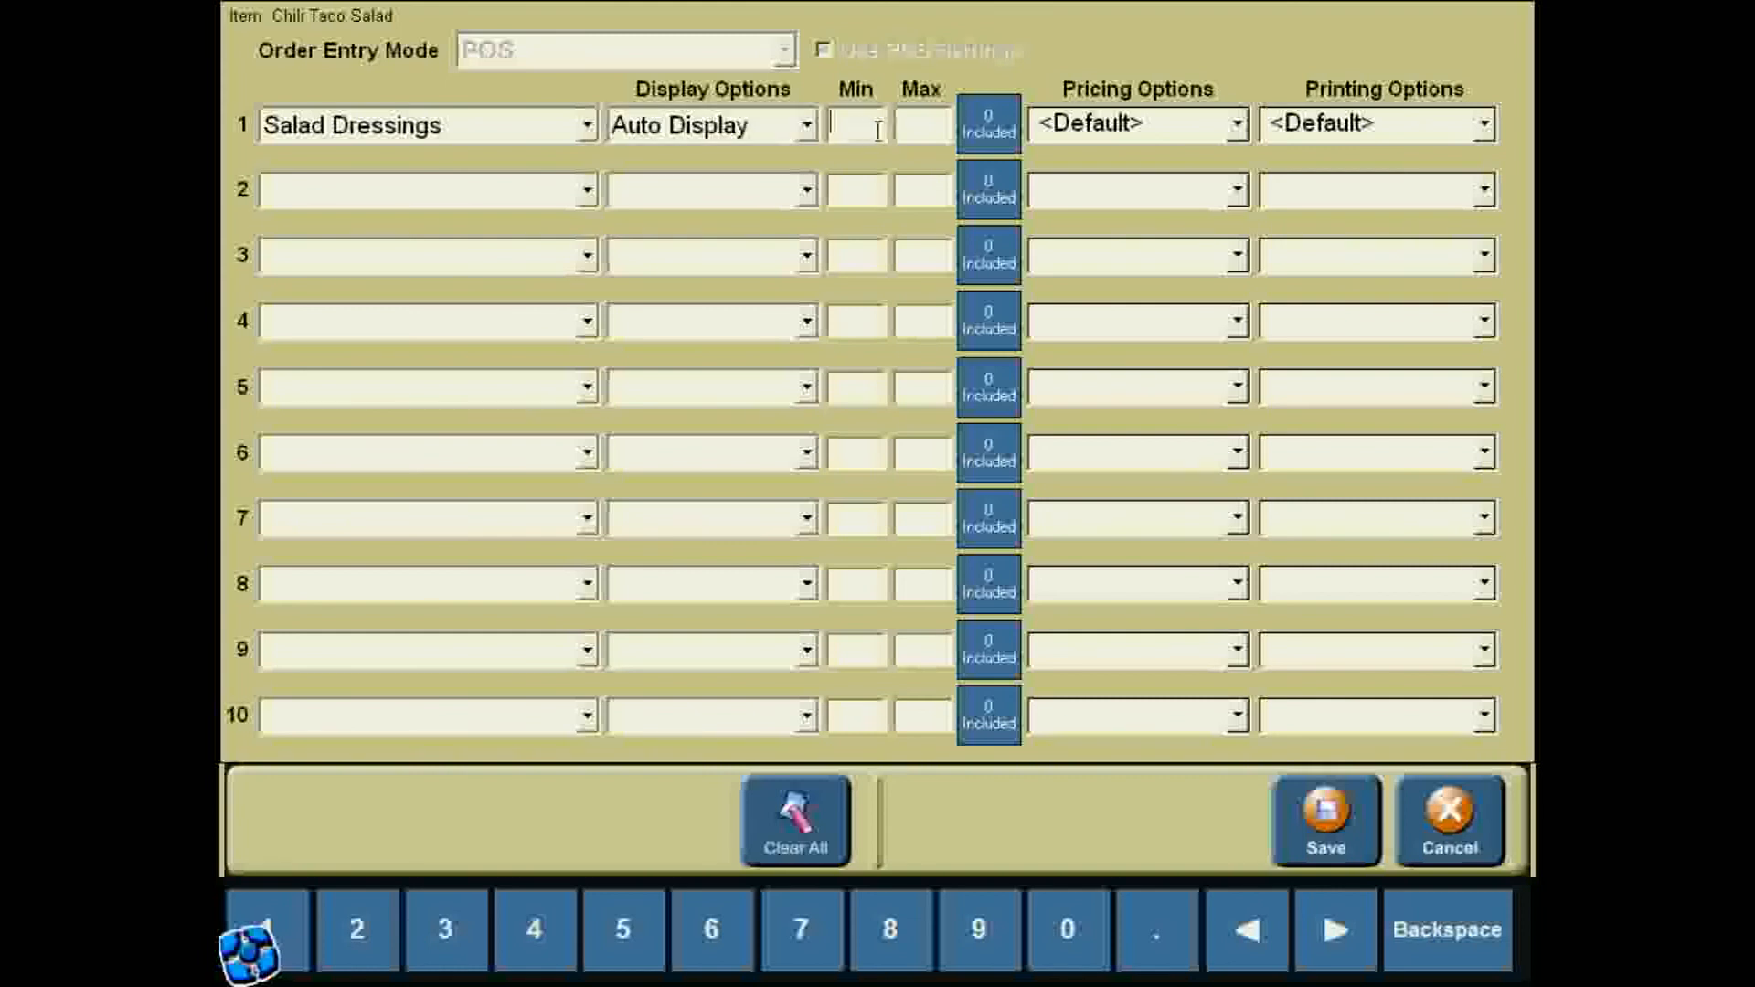
text(1)
click(912, 125)
text(1)
- Assign Sandwich Side as the second modifier group with Auto Display and a minimum of 1, and save the item's modifiers
click(480, 195)
drag(594, 278, 588, 579)
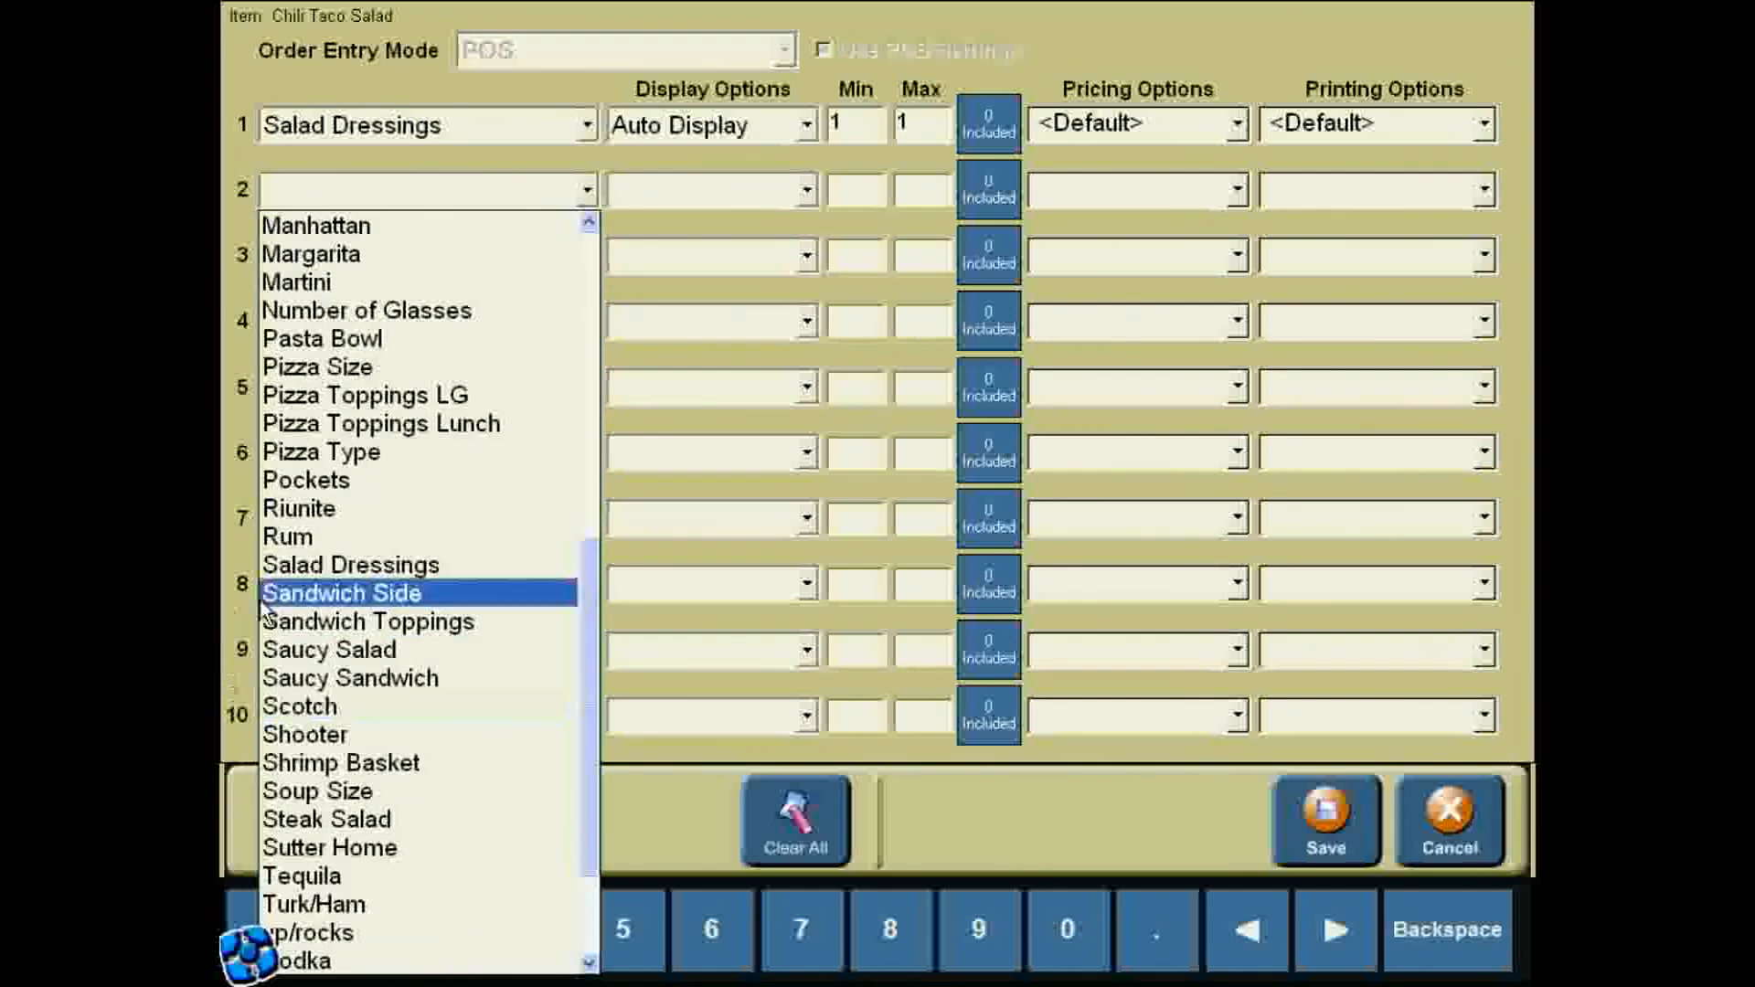
click(375, 596)
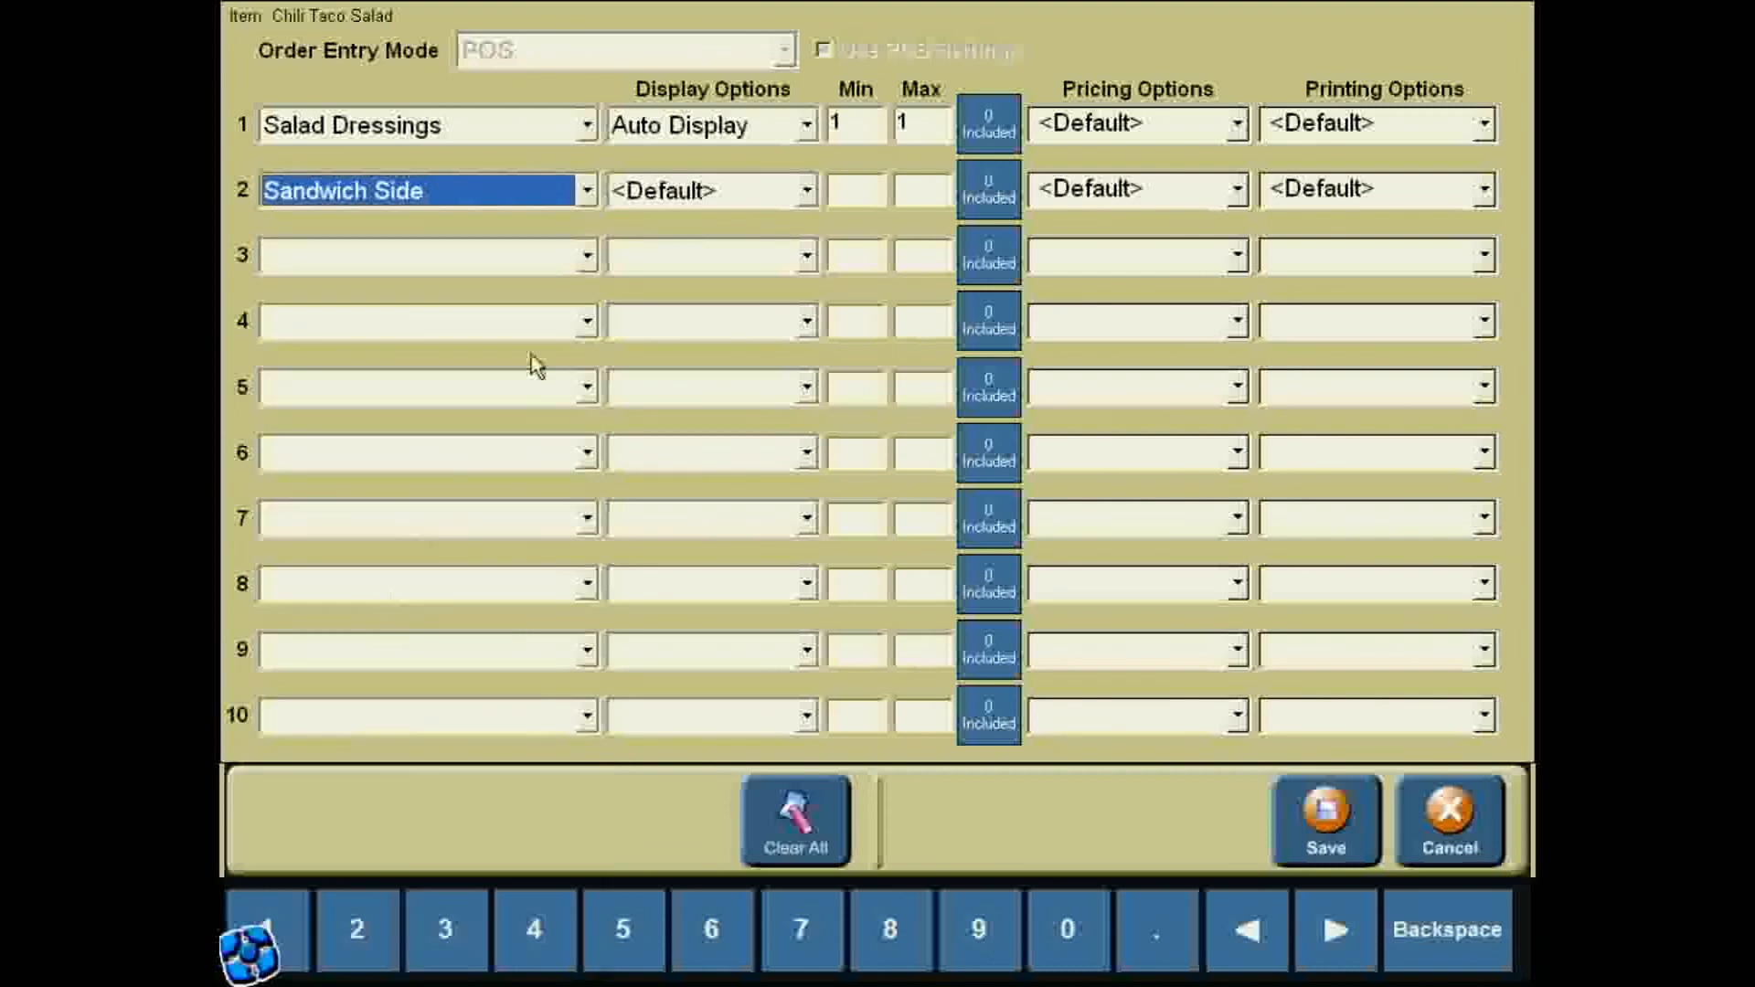
click(660, 192)
click(667, 281)
click(866, 189)
text(1)
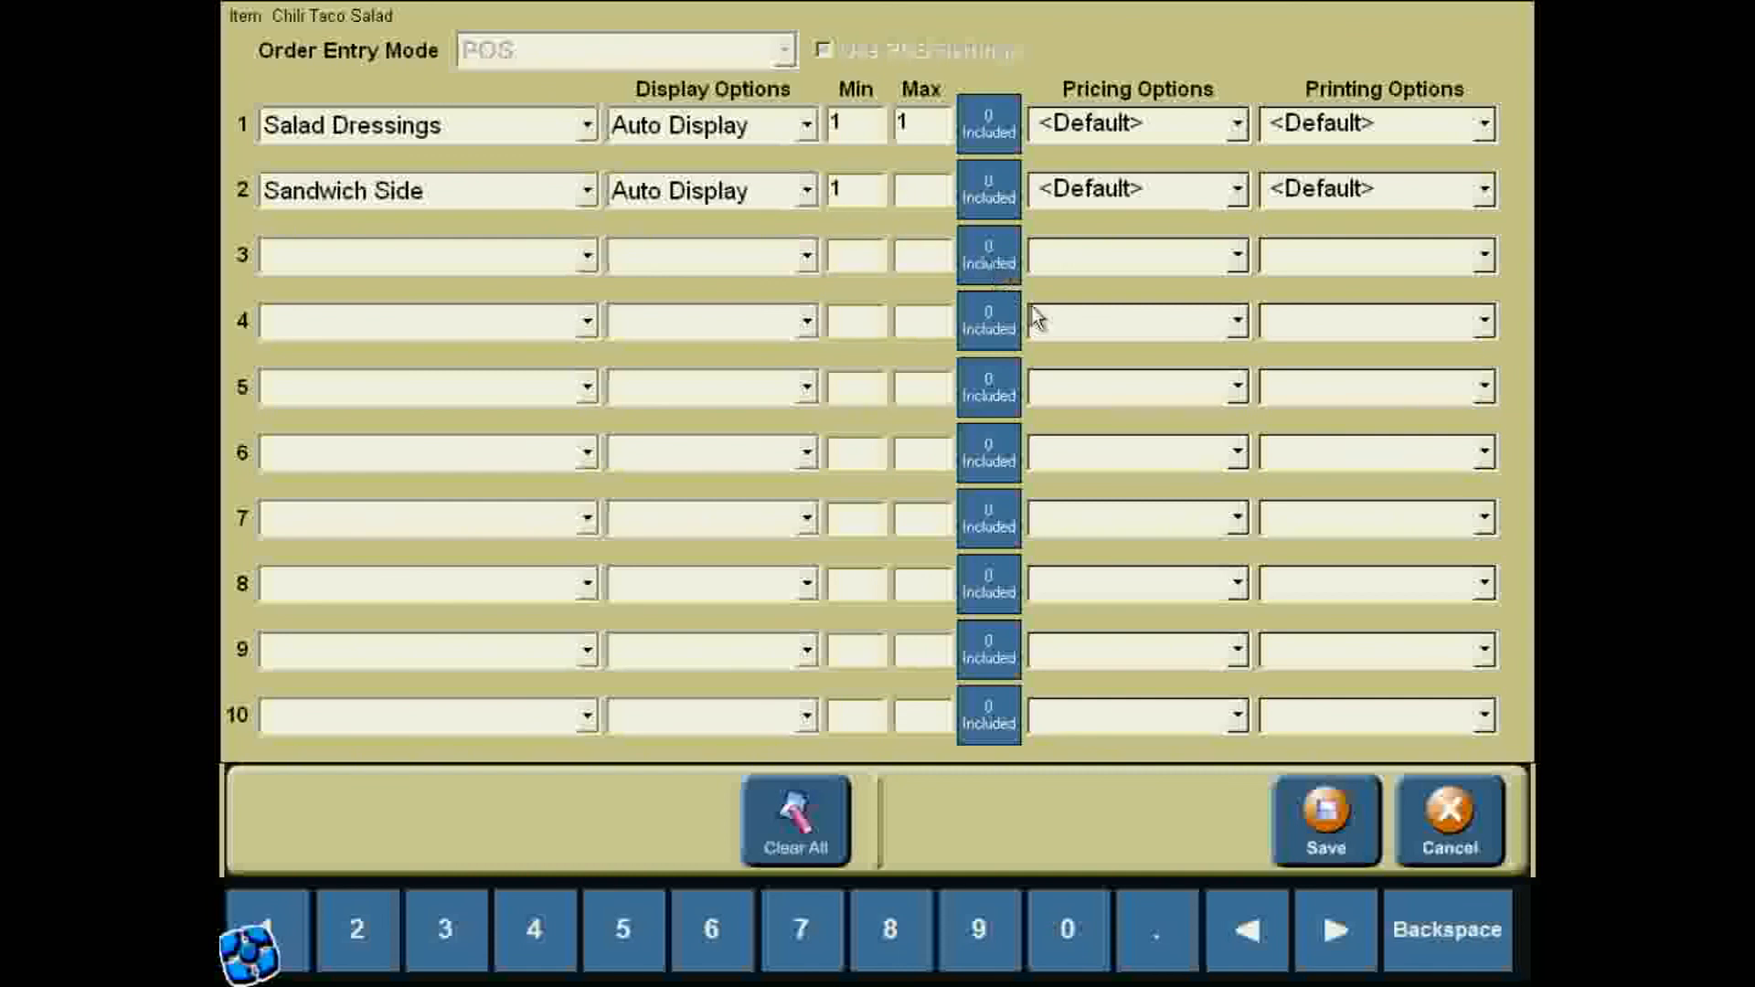
click(1292, 819)
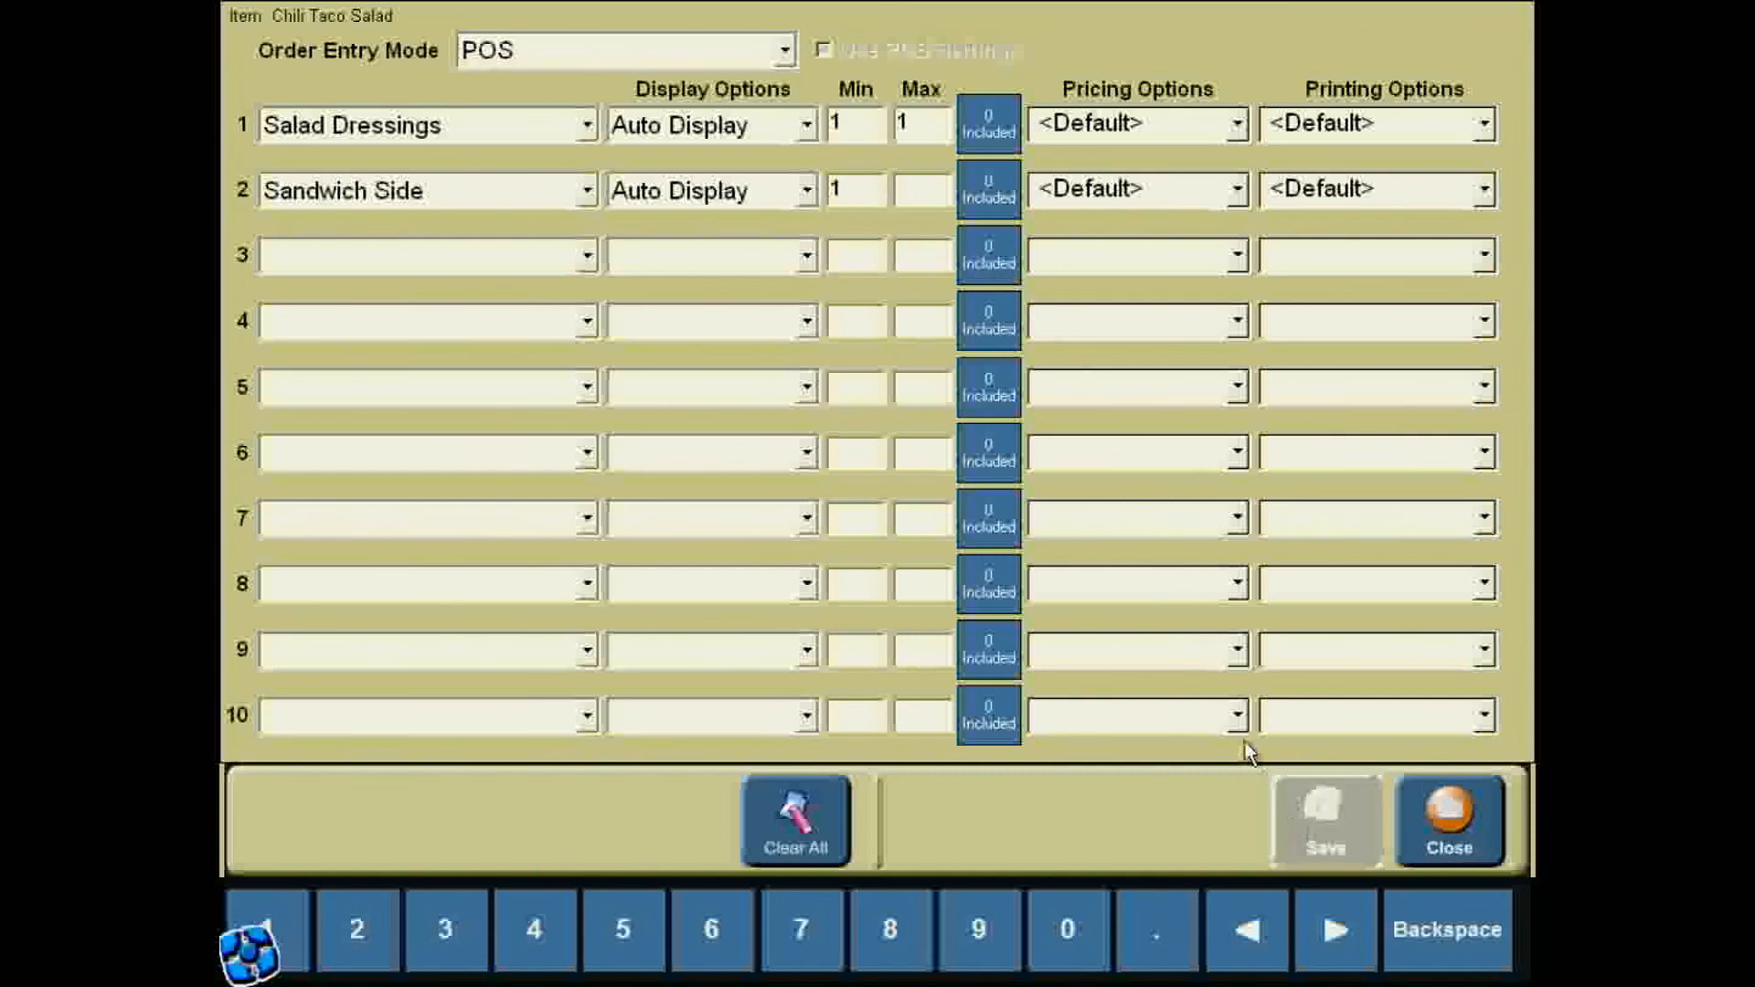
click(1465, 850)
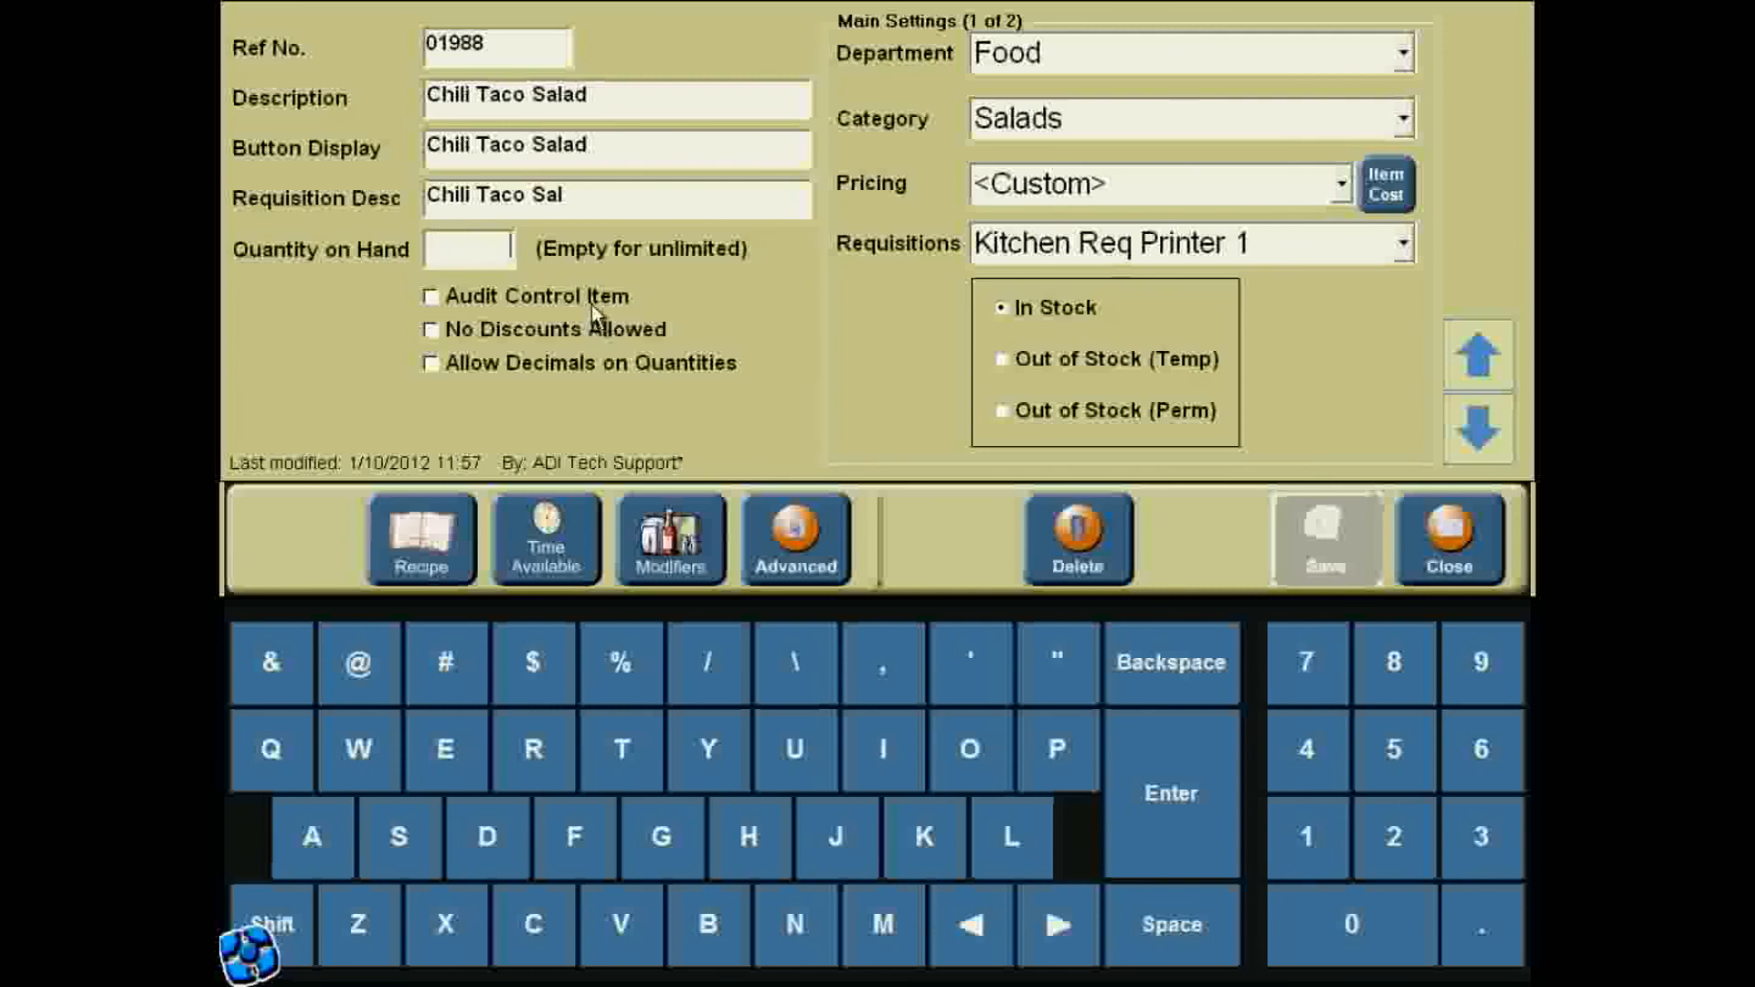
- Set the item's Quantity on Hand to 5
click(506, 245)
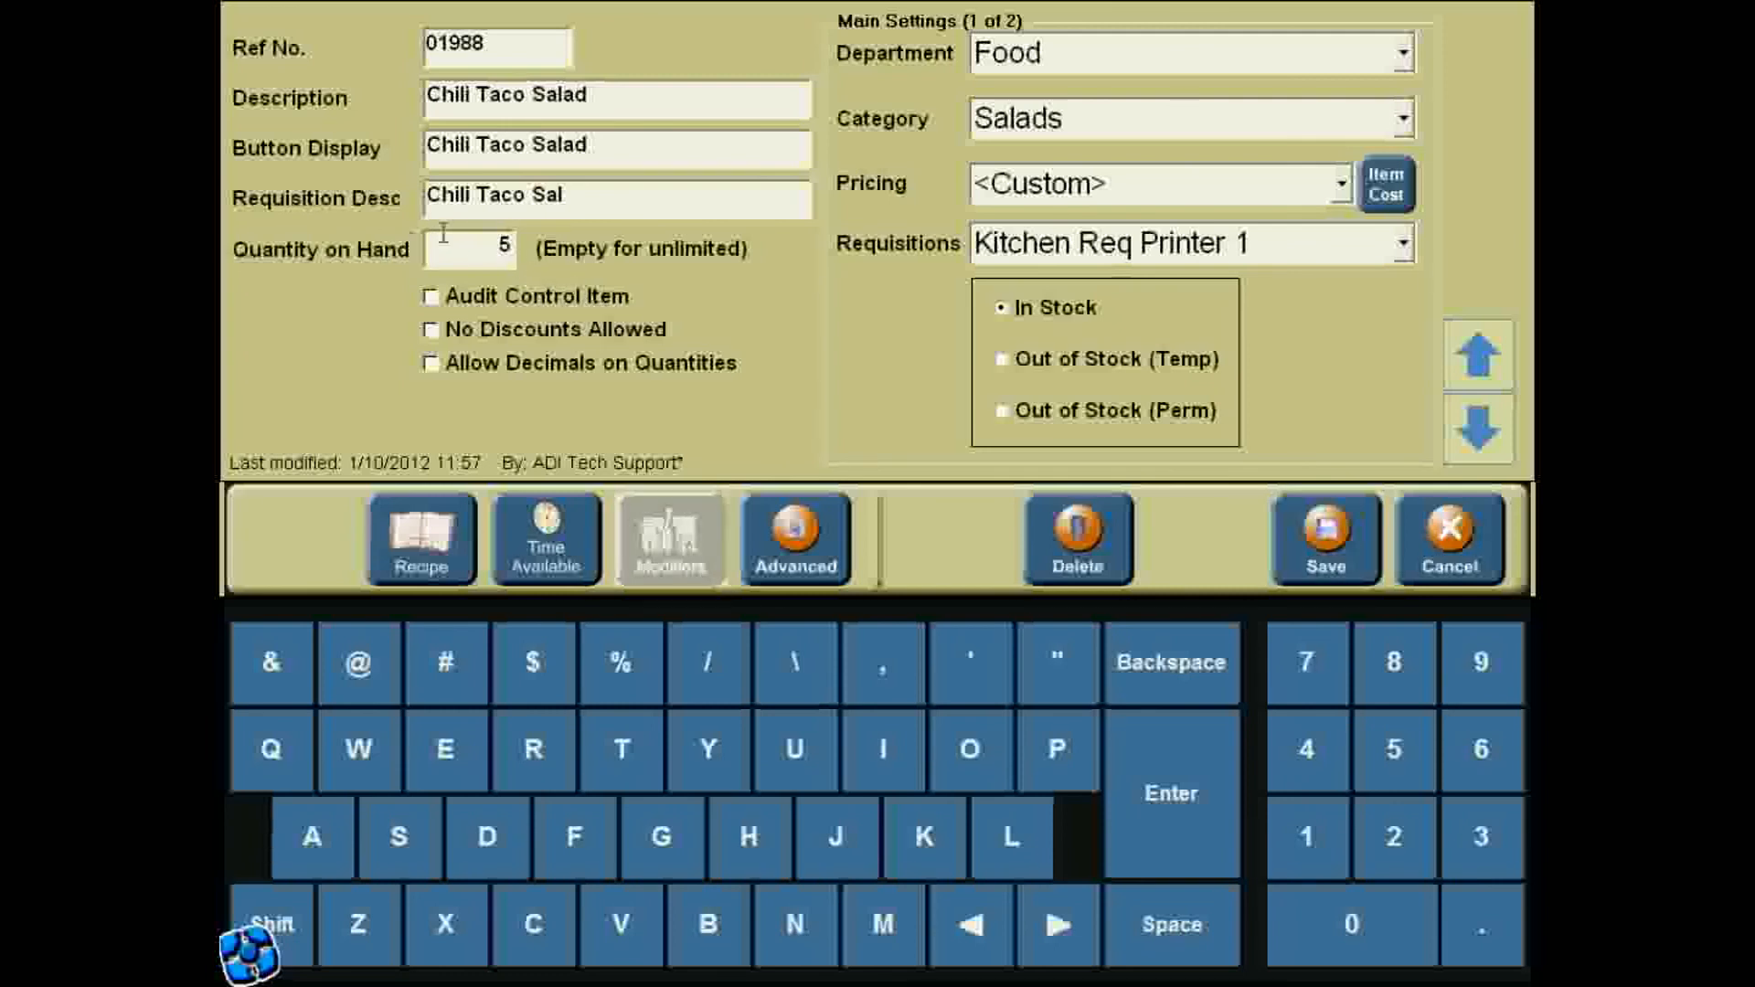